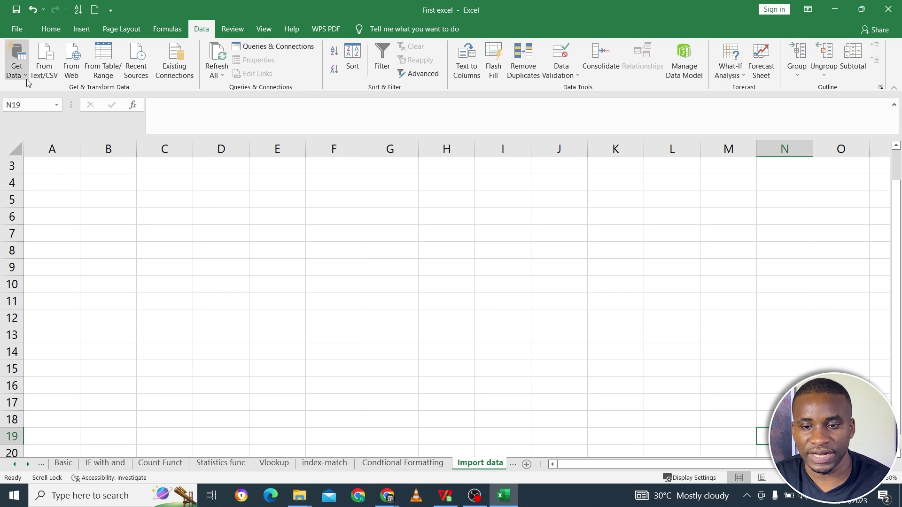
Step: Start a data import from an Excel workbook and choose the Day1 file in the 90 Days of analytics folder
left_click(21, 75)
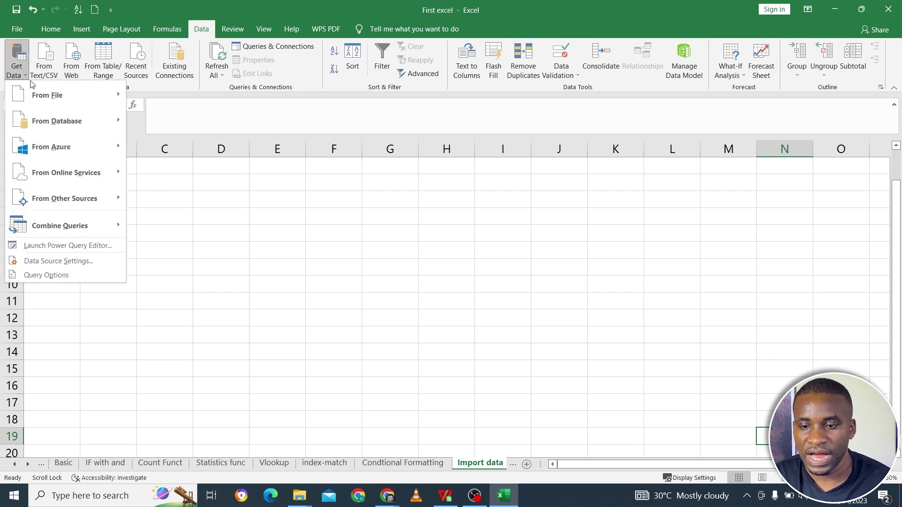
mouse_move(83, 93)
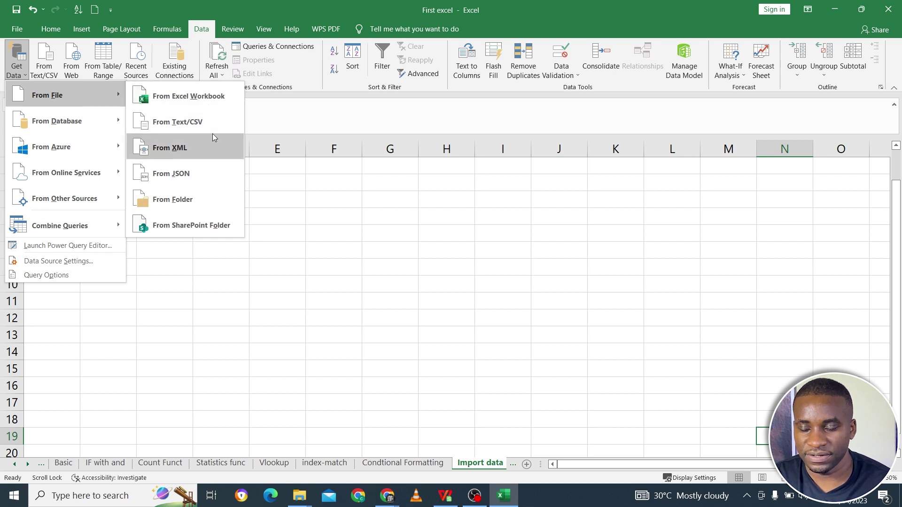
left_click(197, 108)
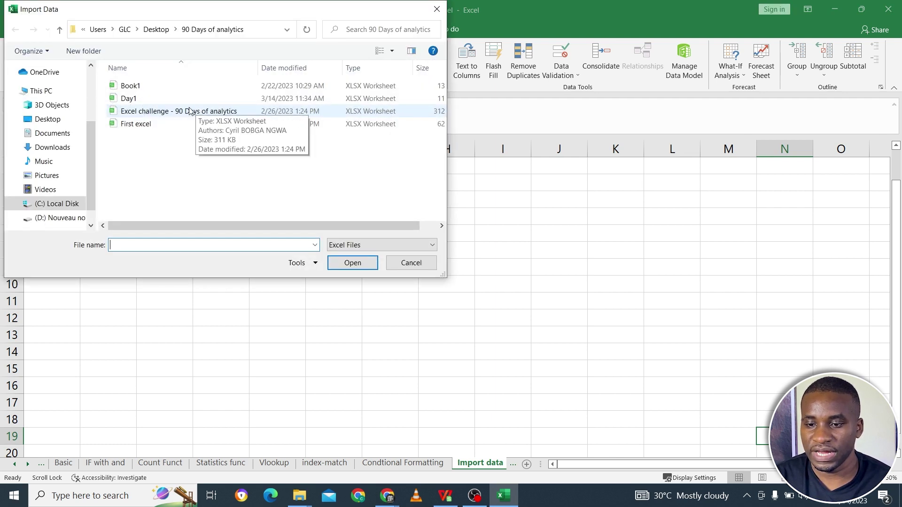
double_click(159, 99)
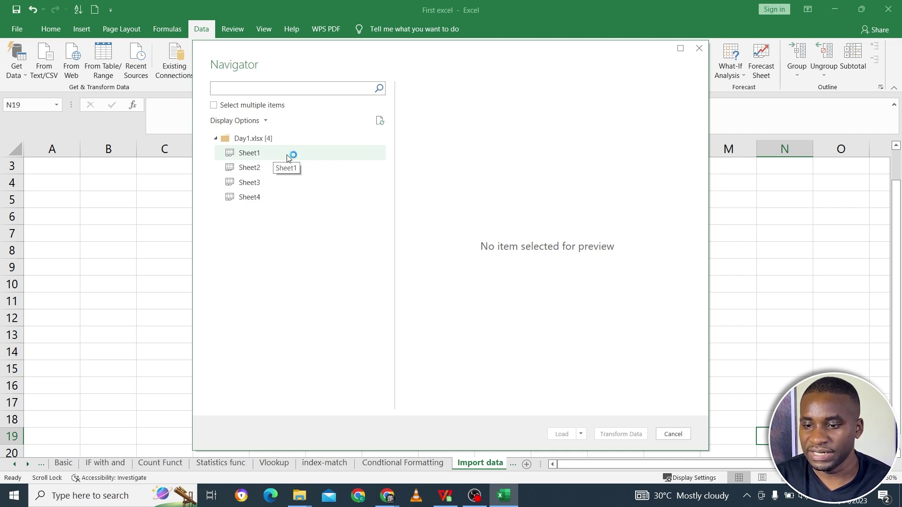
Step: Preview the sheets of Day1.xlsx and load Sheet4 into the workbook as a table
left_click(288, 158)
left_click(291, 165)
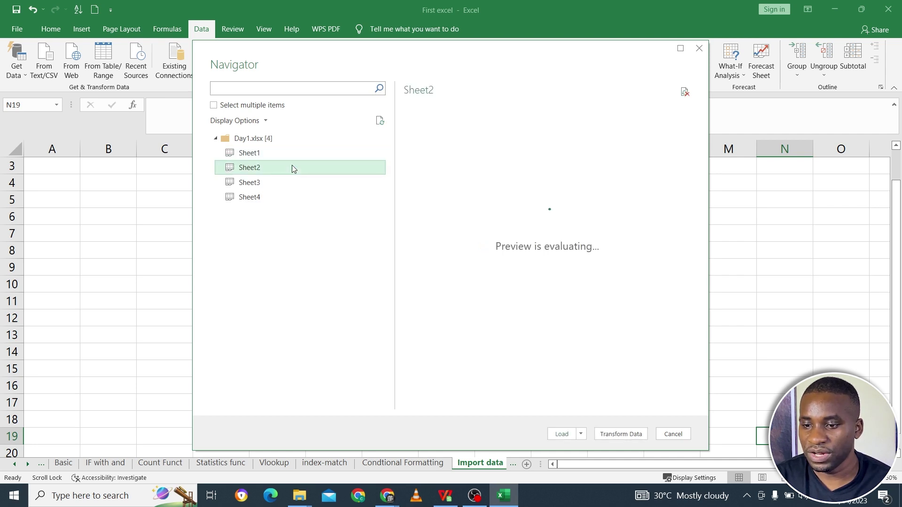
left_click(300, 181)
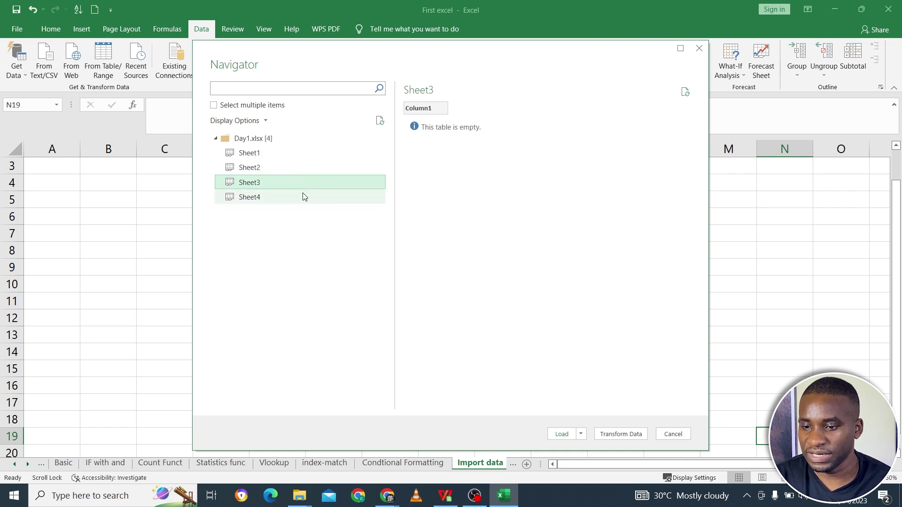
left_click(302, 196)
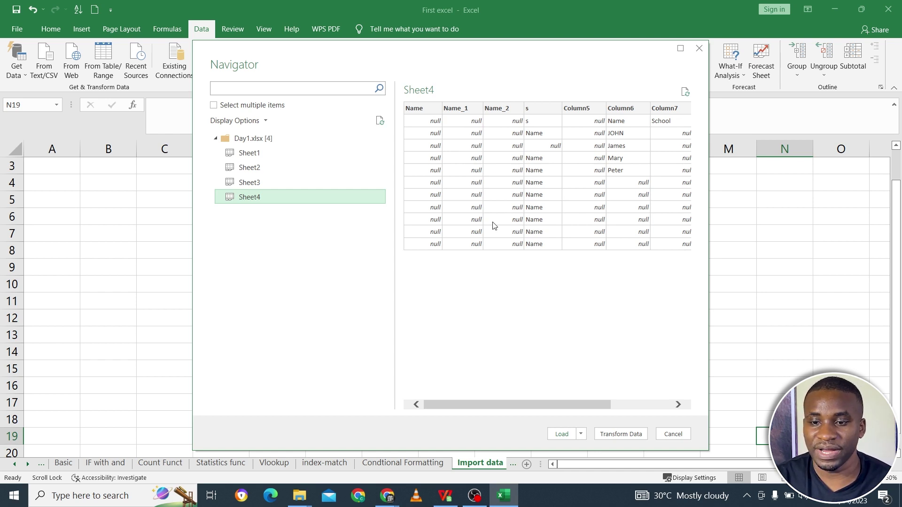
left_click(292, 181)
left_click(290, 193)
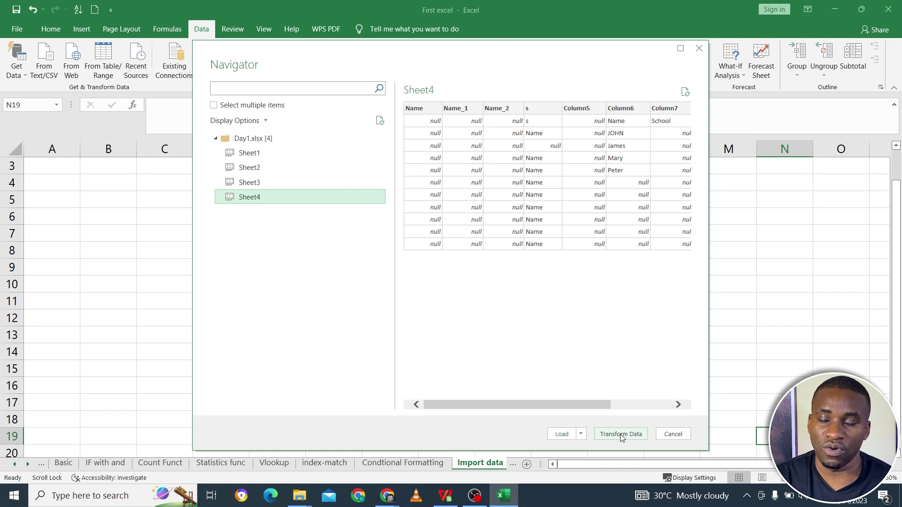
left_click(562, 435)
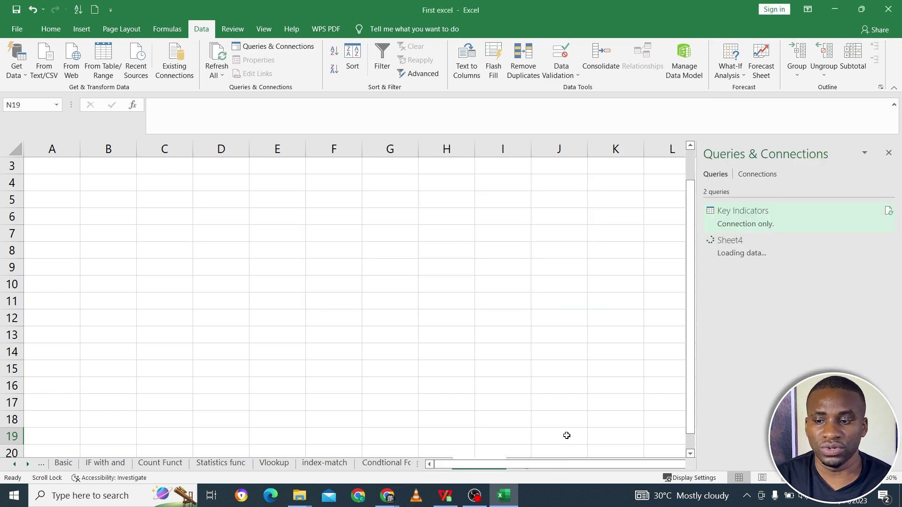
left_click(200, 181)
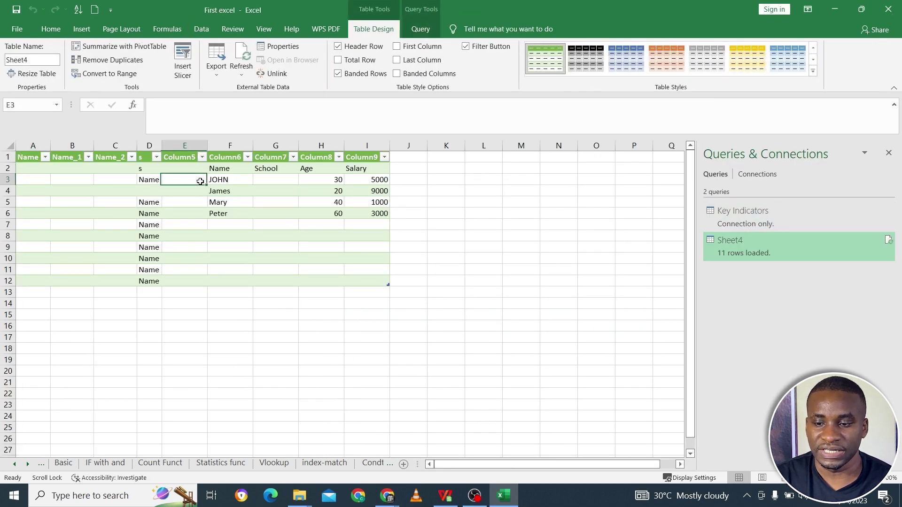
left_click(229, 203)
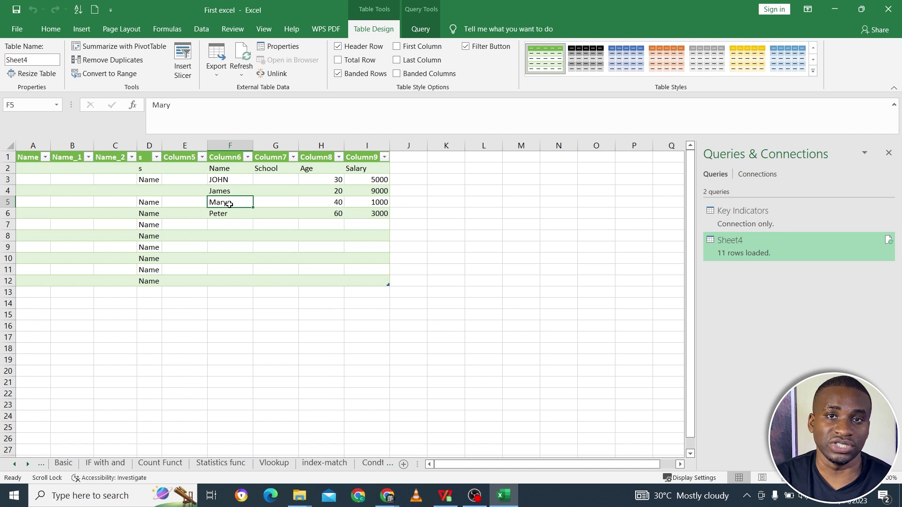
left_click(390, 192)
left_click_drag(390, 192, 389, 214)
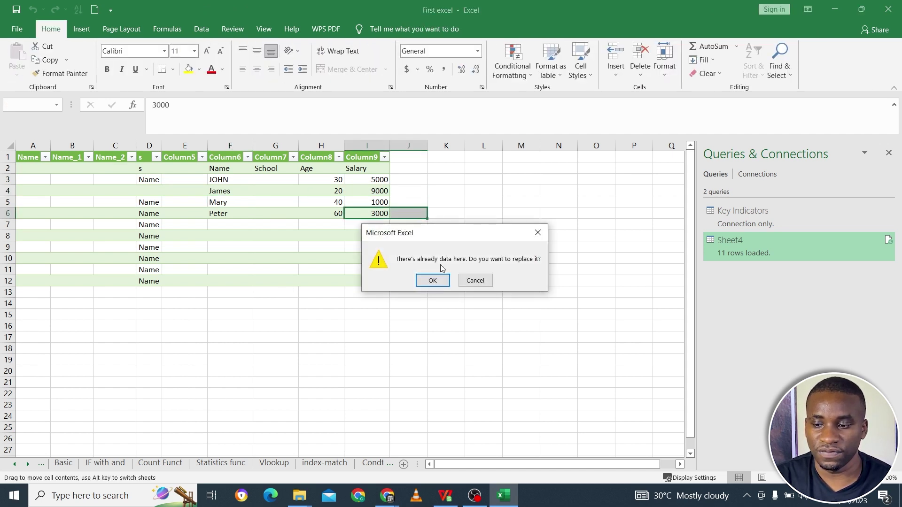
left_click(475, 281)
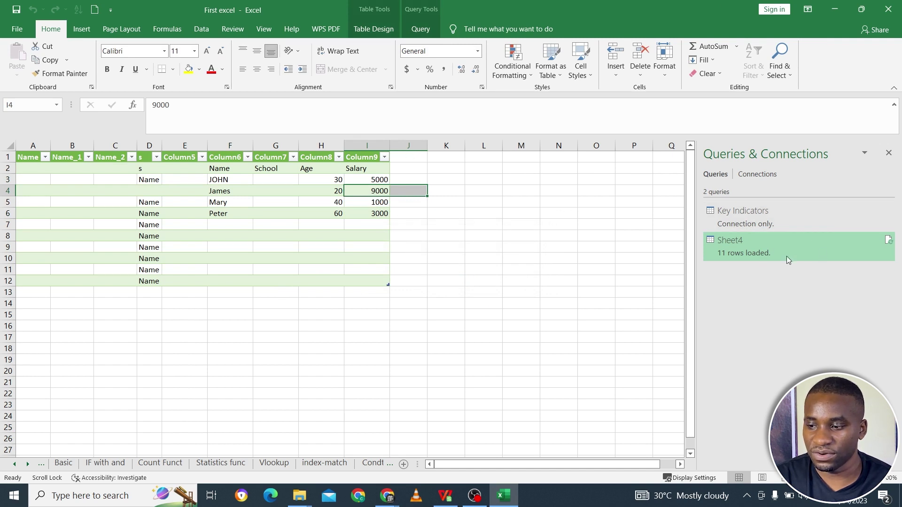
Step: Filter Column9 of the imported table to show only the value 5000
left_click(386, 158)
left_click(264, 286)
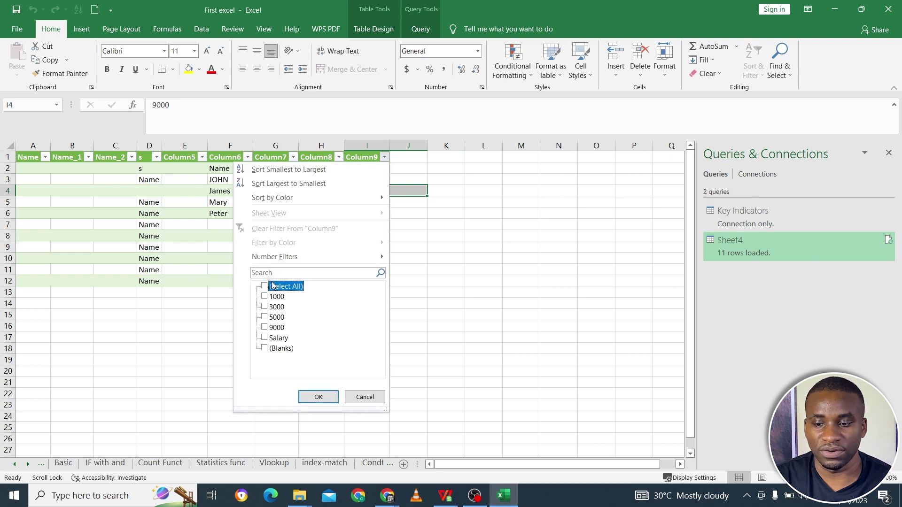
left_click(284, 318)
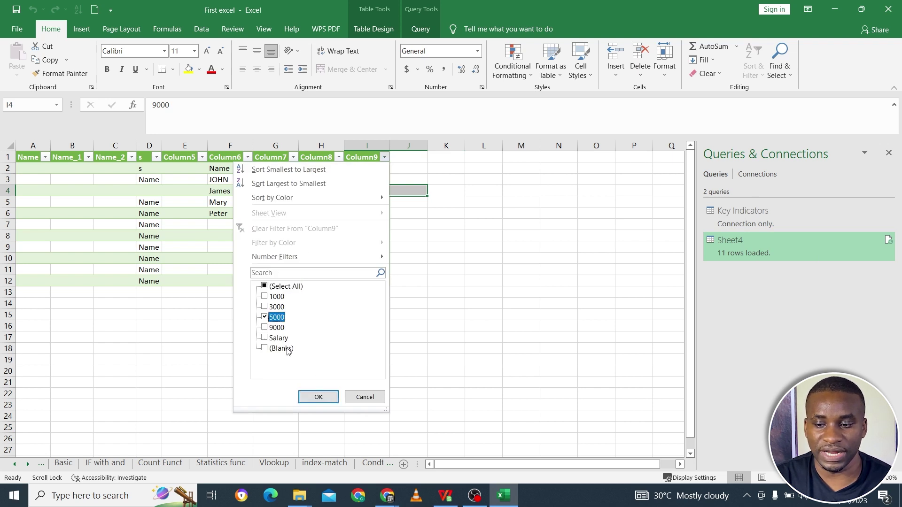
left_click(318, 396)
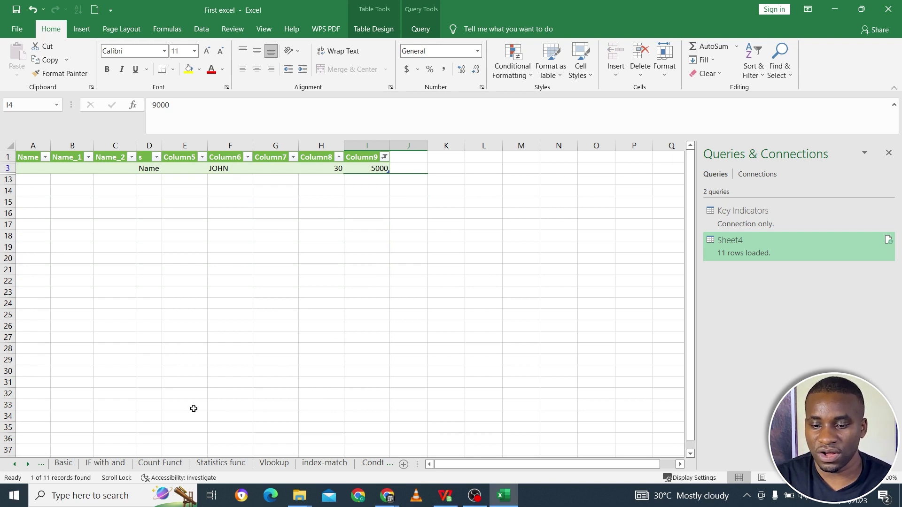
Step: Go to the empty Import data sheet at the end of the workbook and delete it
left_click(27, 464)
left_click(27, 464)
left_click(27, 464)
left_click(27, 464)
left_click(27, 465)
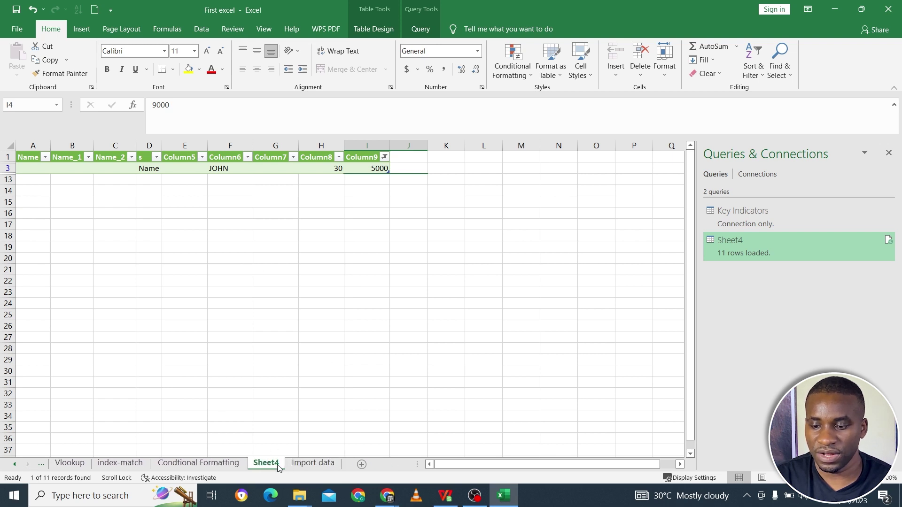
left_click(297, 465)
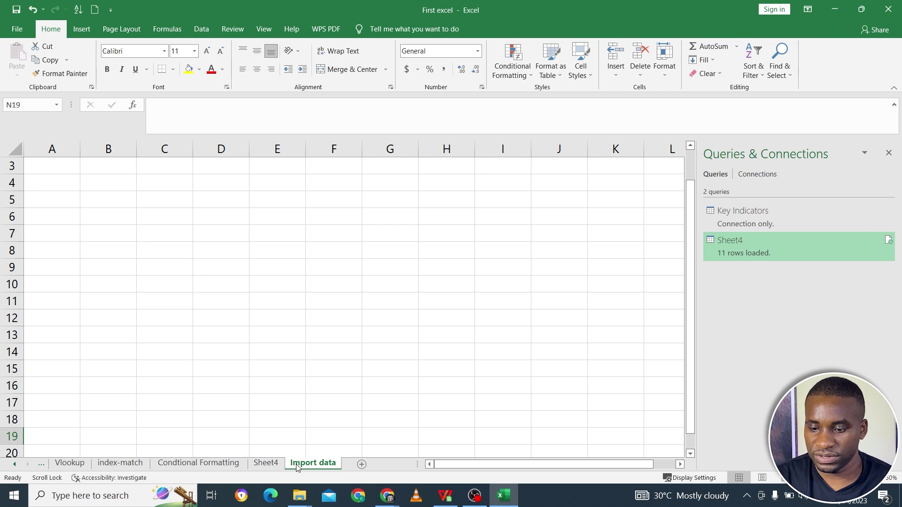
right_click(297, 467)
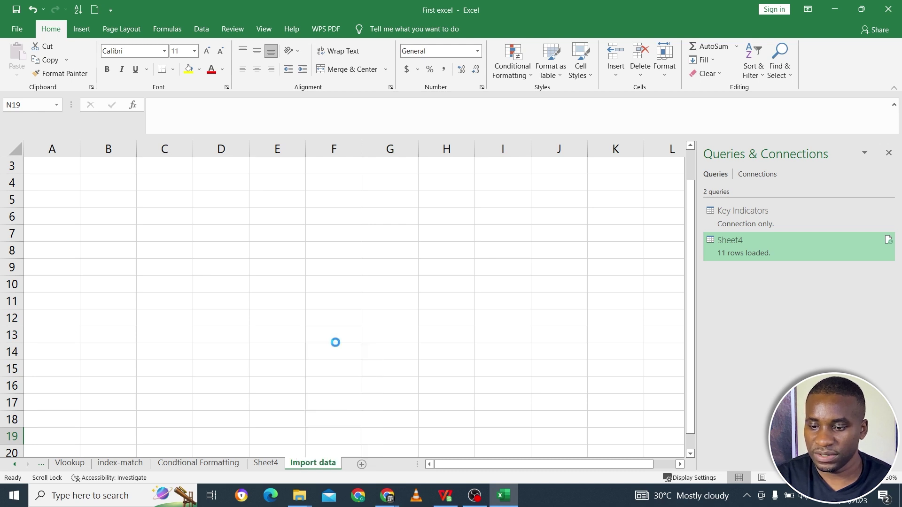
left_click(336, 343)
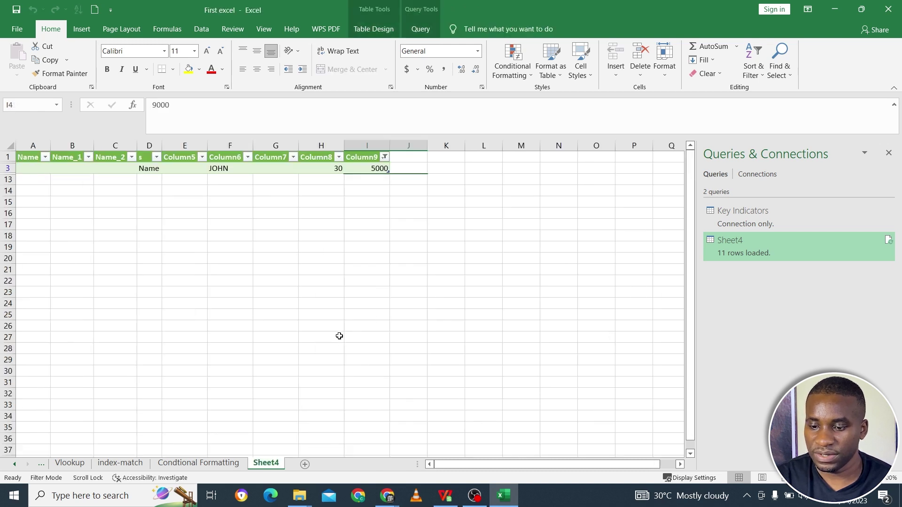
Step: Rename the Sheet4 worksheet as "Import data"
double_click(270, 464)
type("Im")
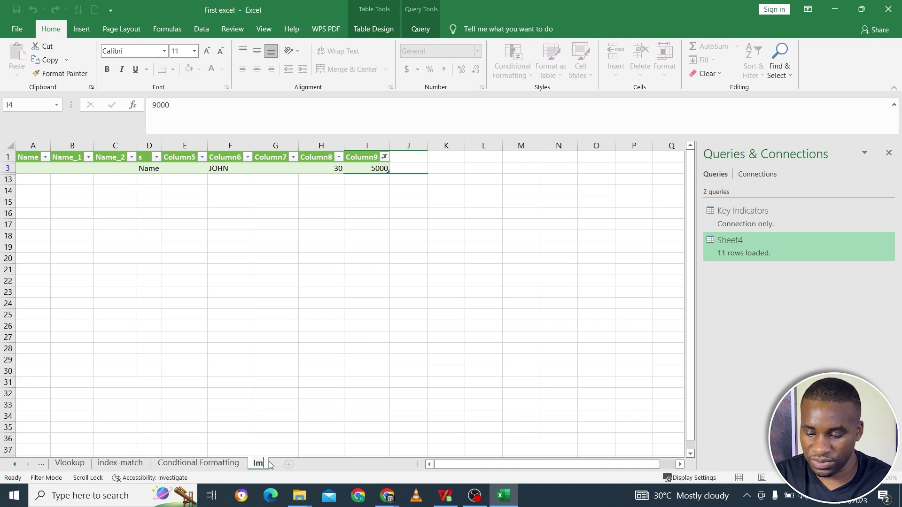
type("port data")
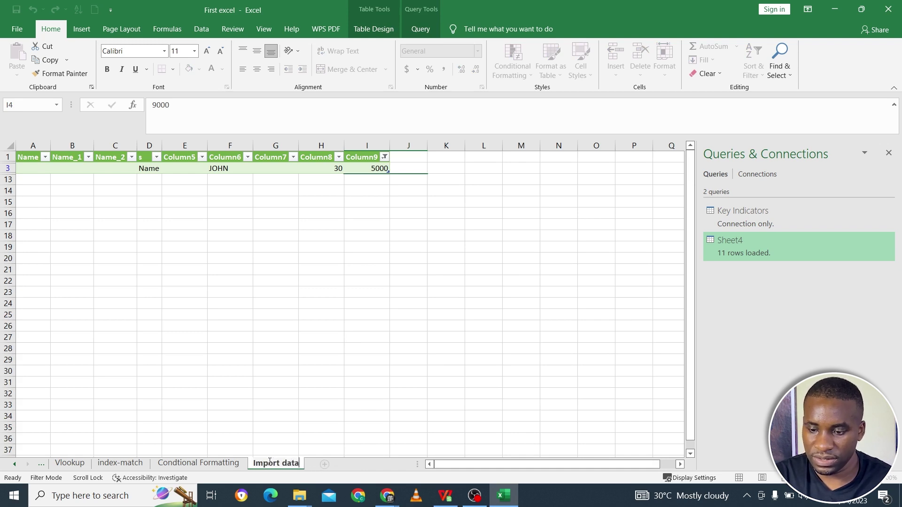
left_click(332, 351)
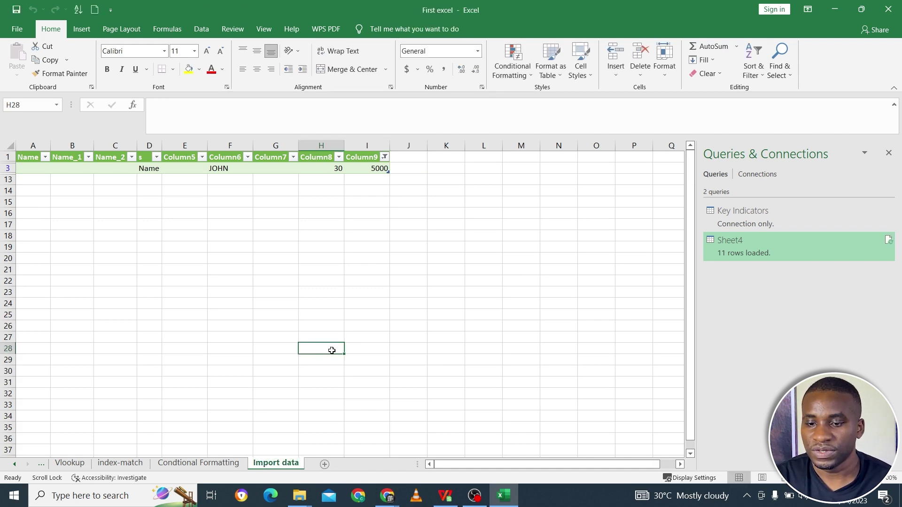
Step: Remove the imported table and delete all cells of the Import data sheet
left_click(12, 145)
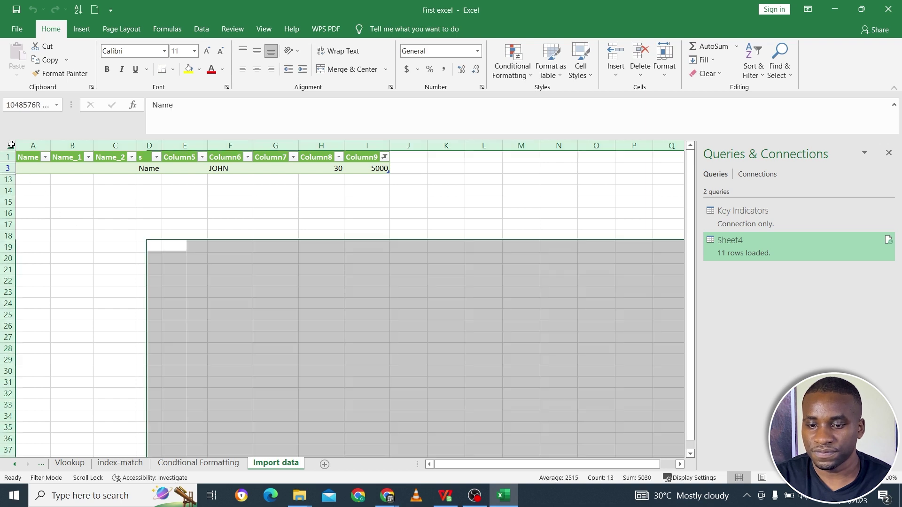
key("Delete")
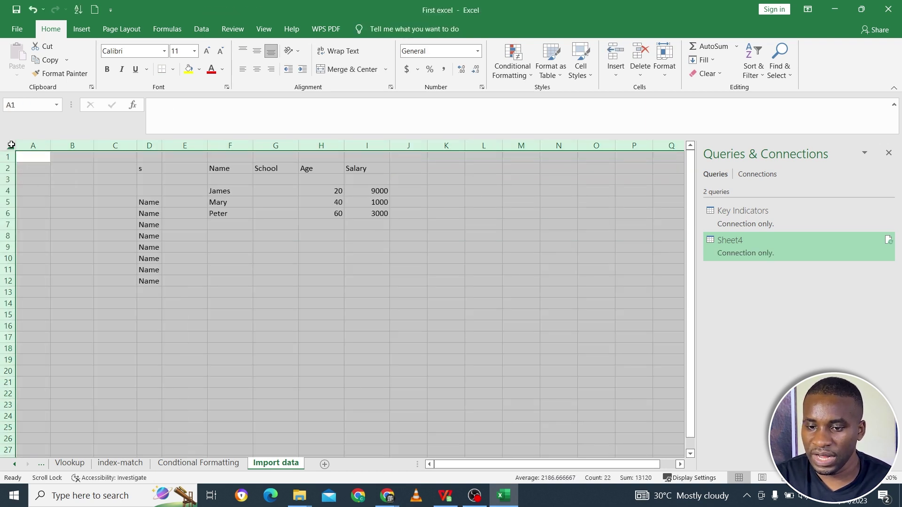
right_click(11, 146)
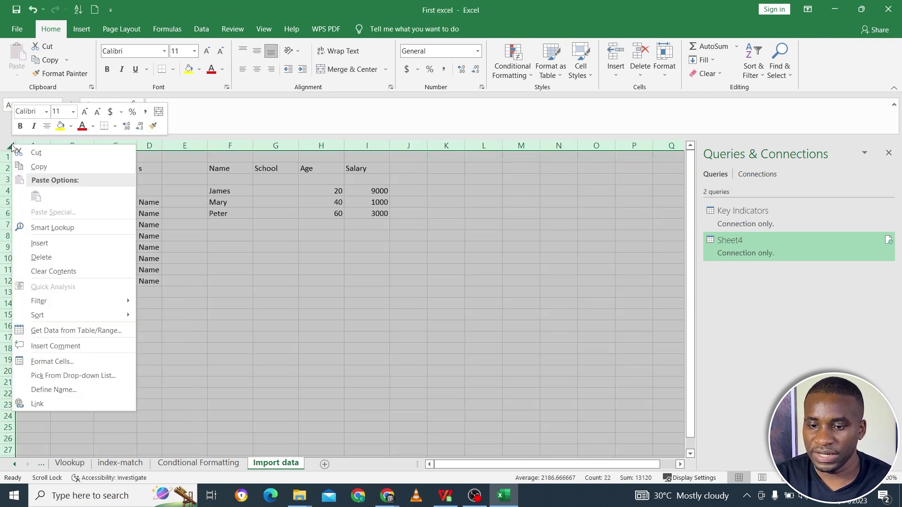
left_click(69, 256)
left_click(232, 278)
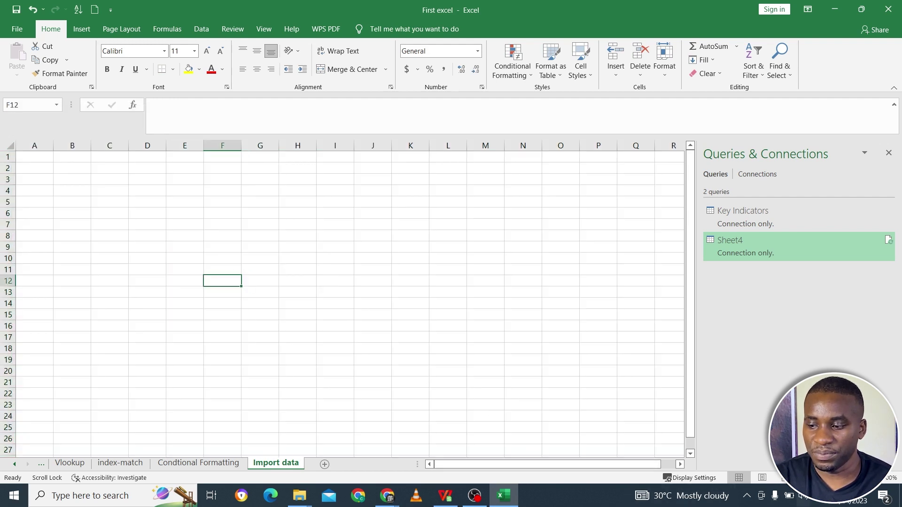
scroll(279, 189, "up", 4, "ctrl")
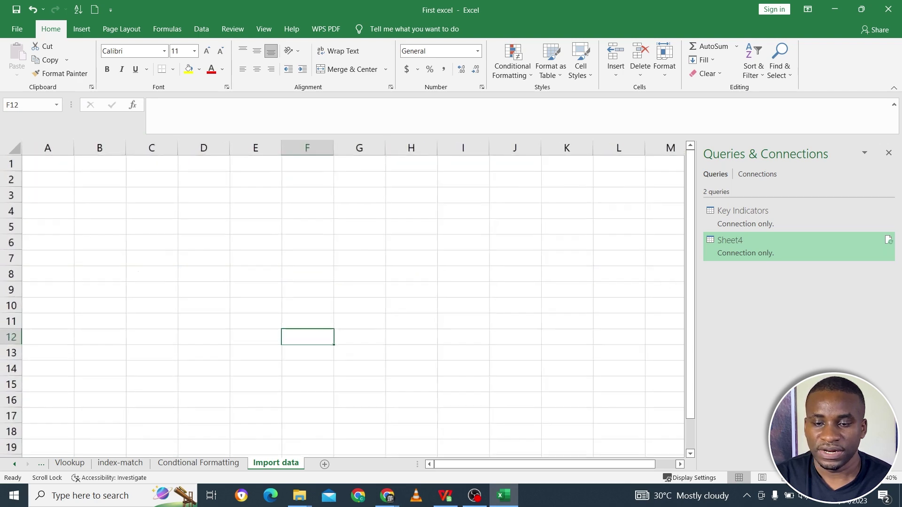
Step: Start a new data import from a Text/CSV file
left_click(16, 29)
key("Escape")
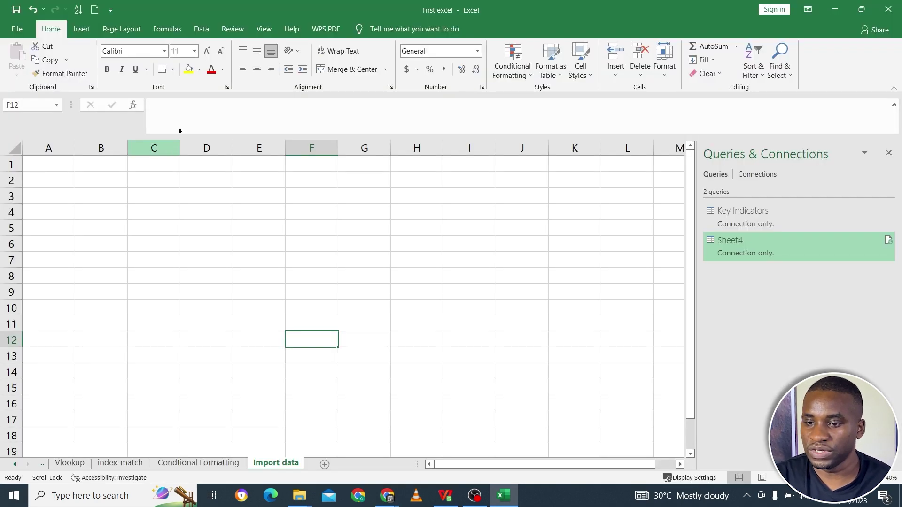
left_click(202, 29)
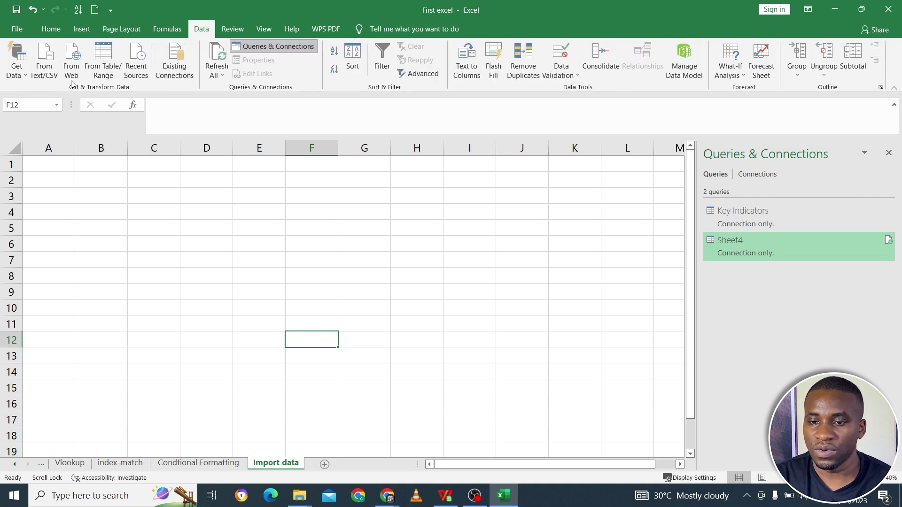
left_click(16, 62)
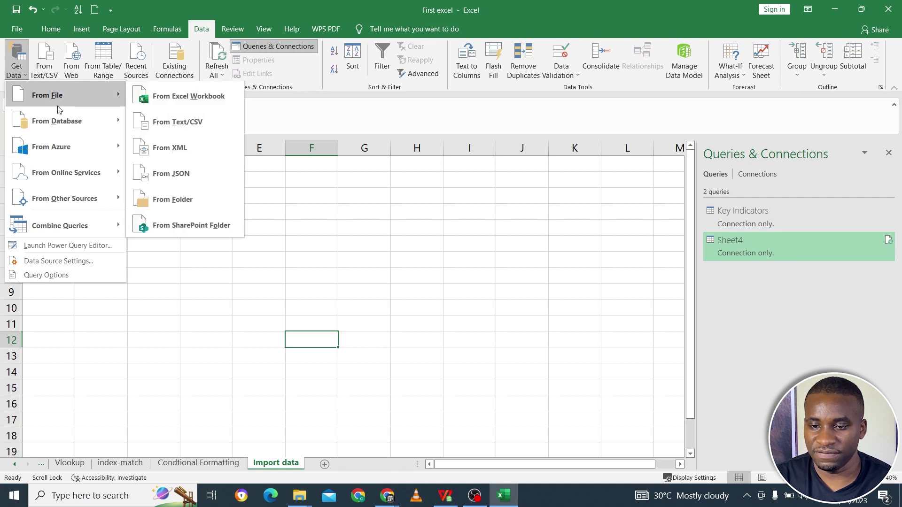
left_click(183, 122)
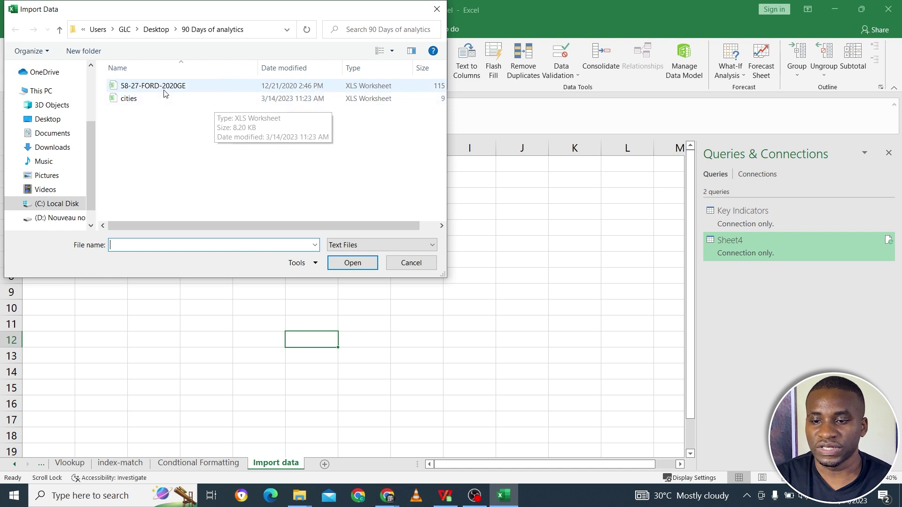
Step: Open the cities file in Notepad from the import file list to examine its raw comma-separated contents
left_click(184, 105)
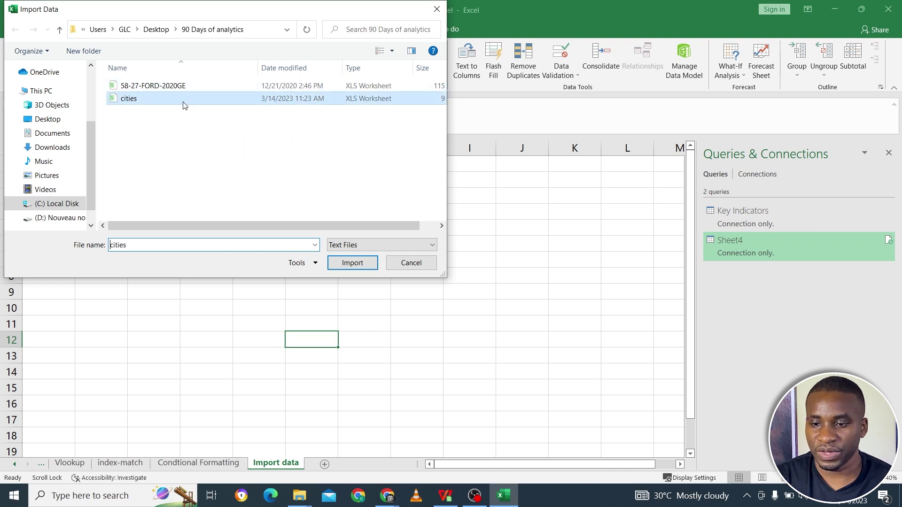
right_click(183, 105)
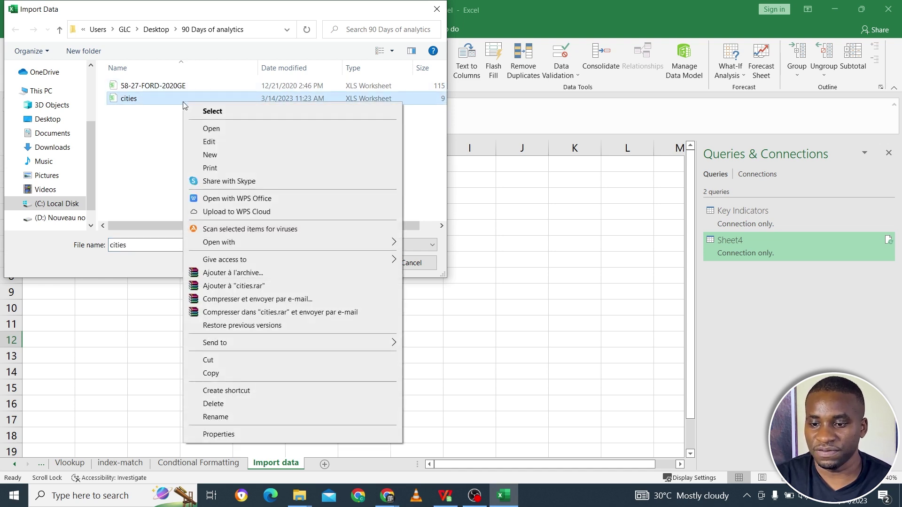
mouse_move(343, 244)
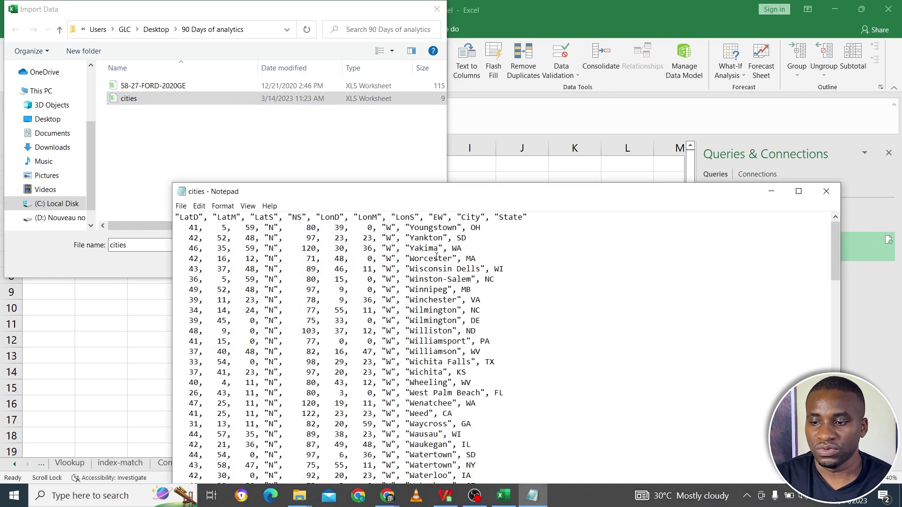
Step: Examine the comma-separated header row and first records of the cities file in Notepad, and close the file
left_click_drag(519, 199, 515, 147)
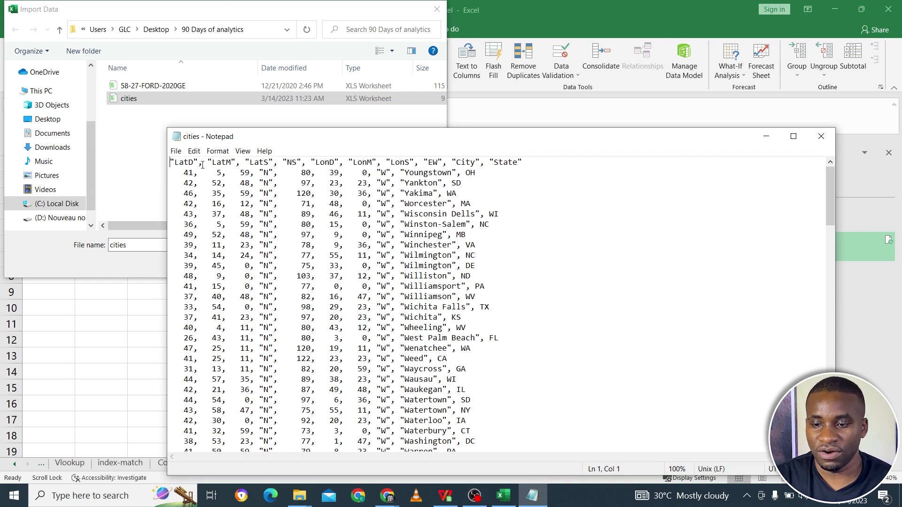
left_click(267, 167)
left_click(306, 164)
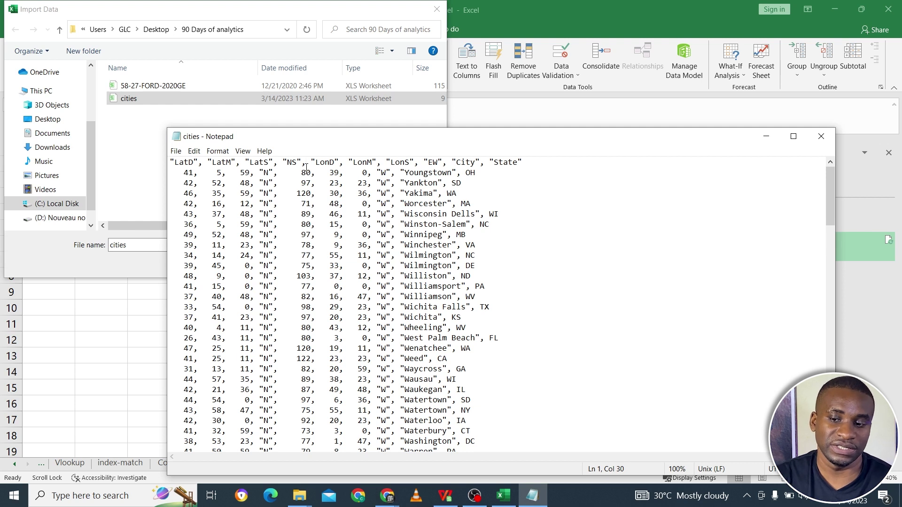
left_click(385, 163)
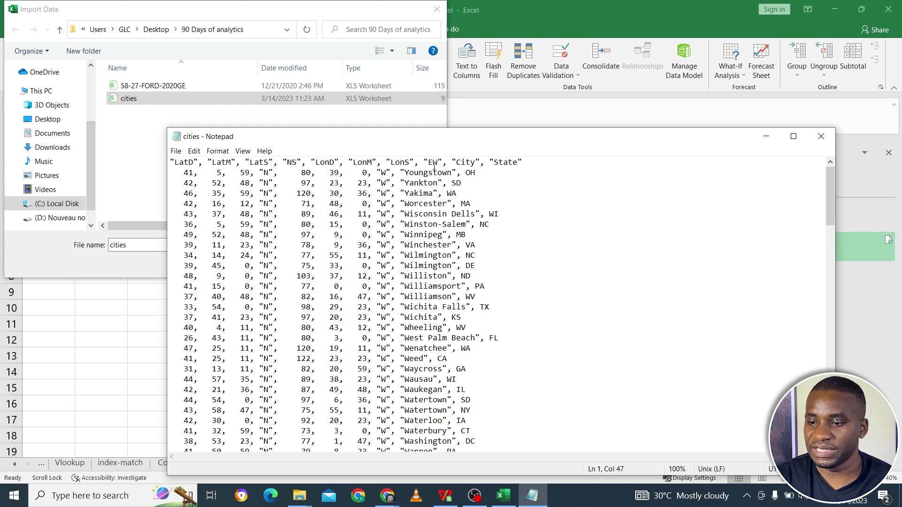
left_click(491, 173)
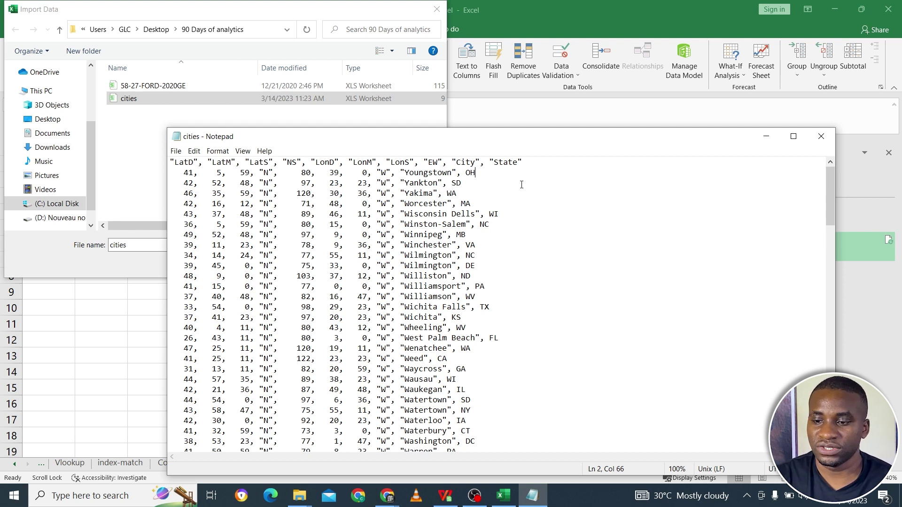
left_click(820, 137)
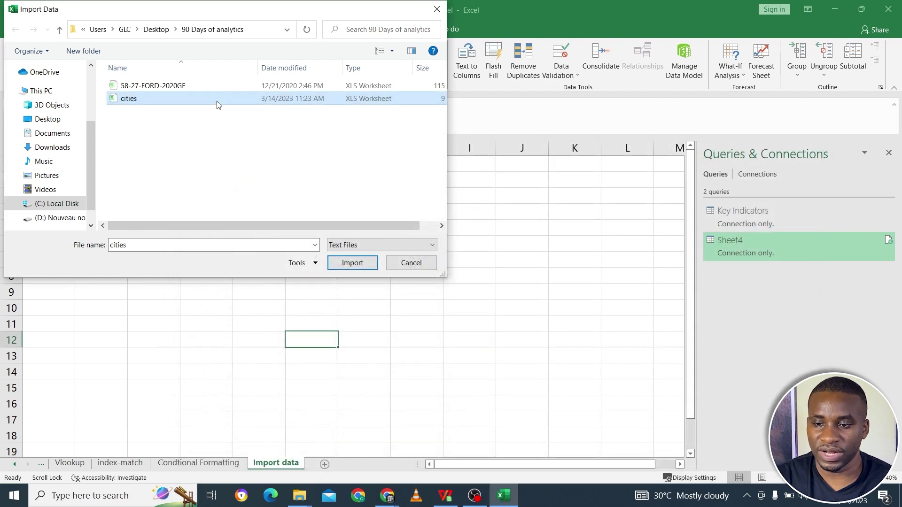
Step: Import the cities file with the comma delimiter and load it into the workbook
left_click(354, 263)
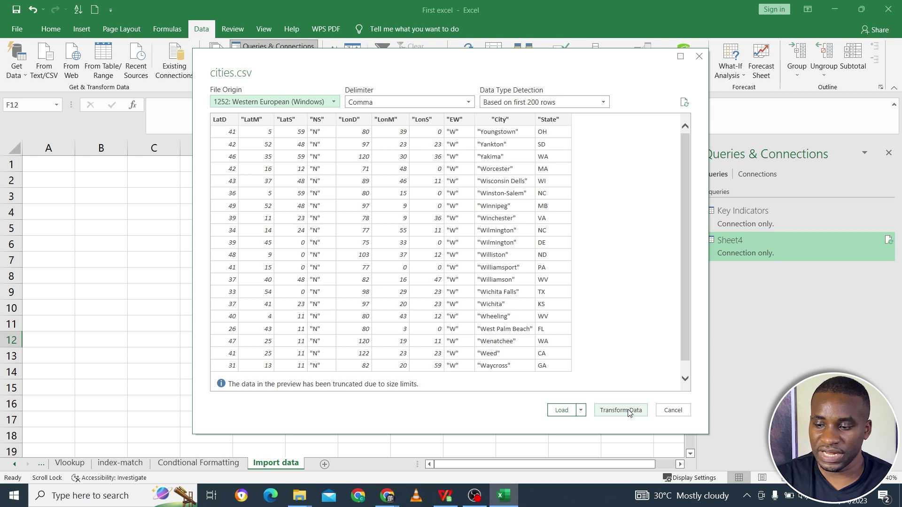
left_click(560, 415)
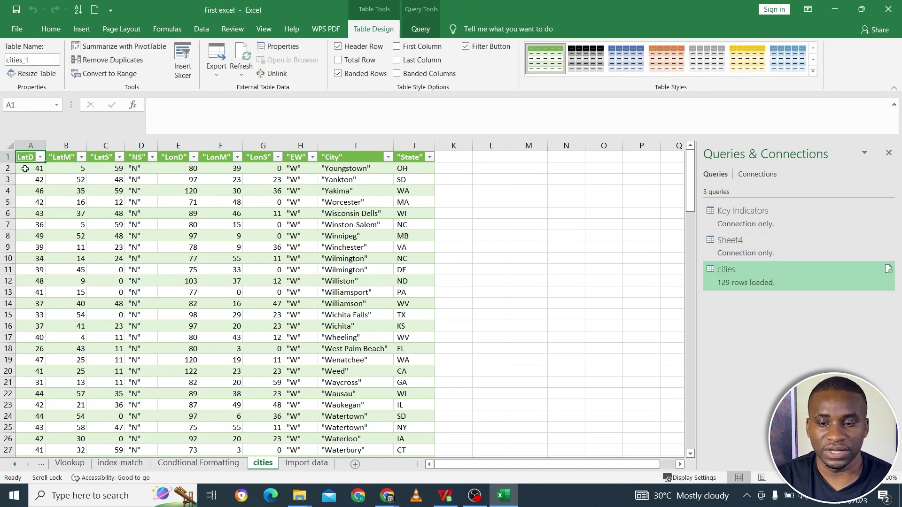
Step: Delete all cells of the cities sheet and close the Queries & Connections pane
left_click_drag(25, 169, 400, 425)
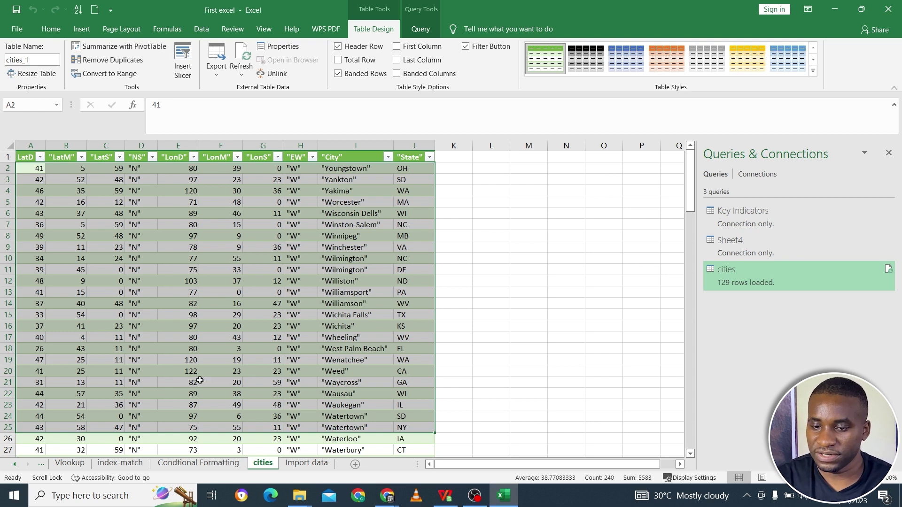
left_click(10, 148)
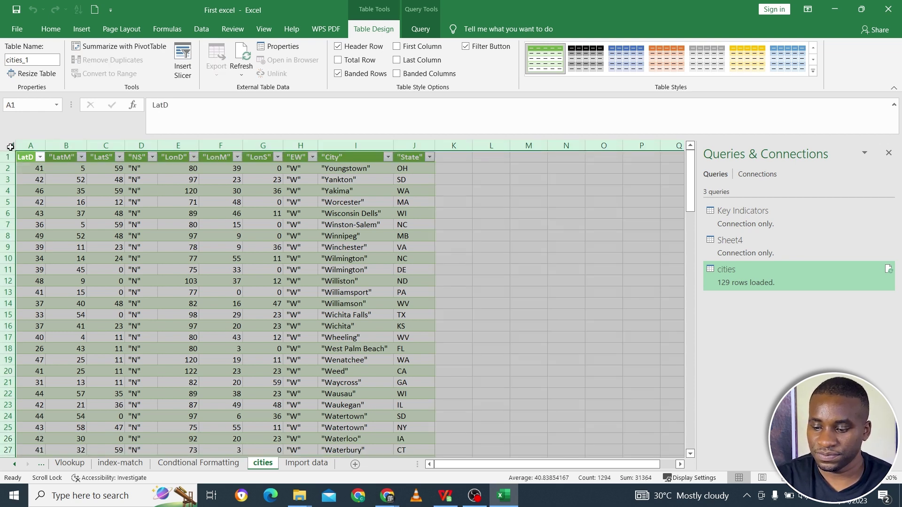
right_click(10, 147)
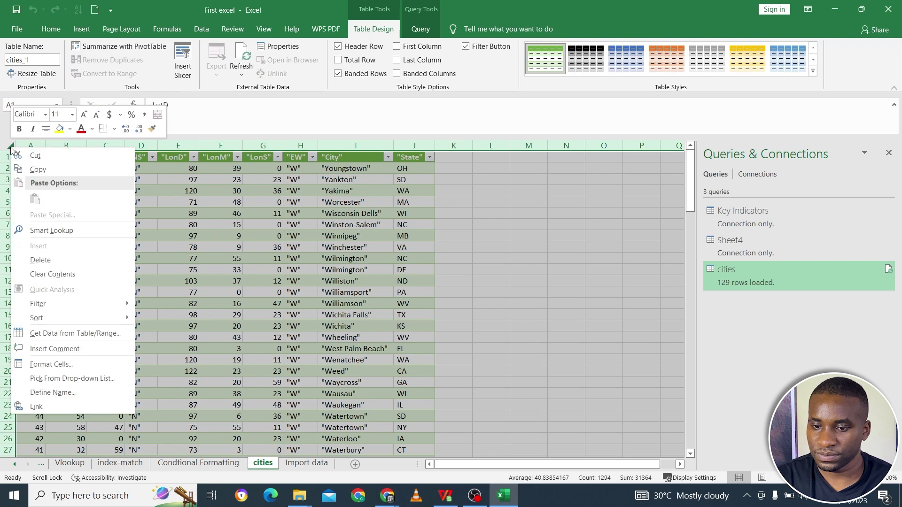
left_click(65, 258)
left_click(112, 249)
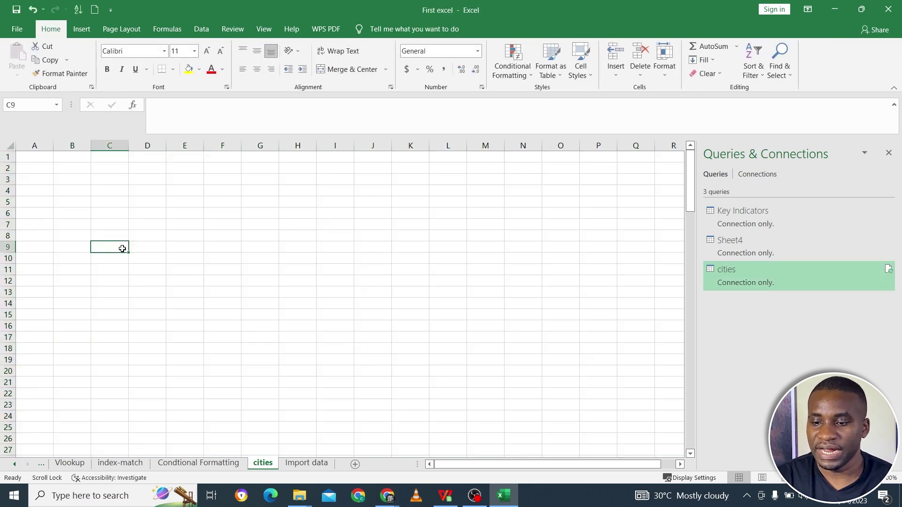
left_click(889, 154)
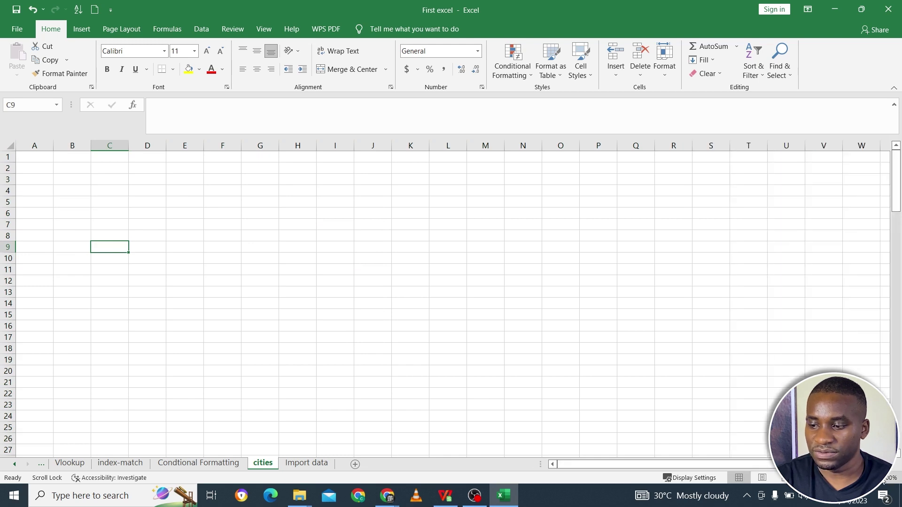
scroll(557, 362, "up", 2)
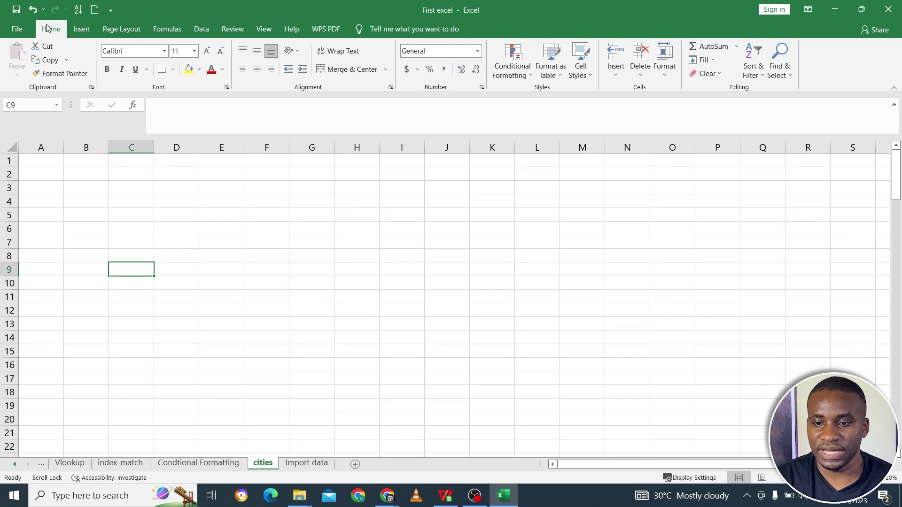
Step: Look through the Get Data source categories and view the From Web import dialog without importing anything
left_click(201, 29)
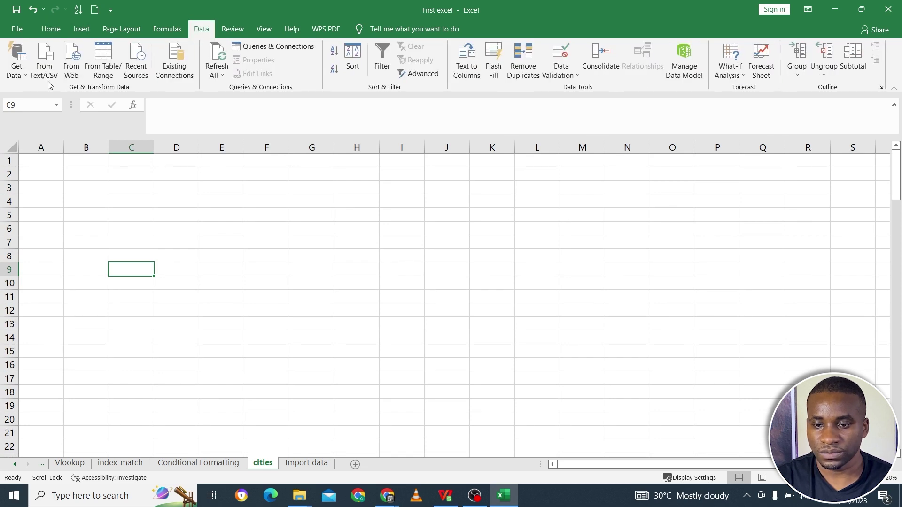
left_click(27, 74)
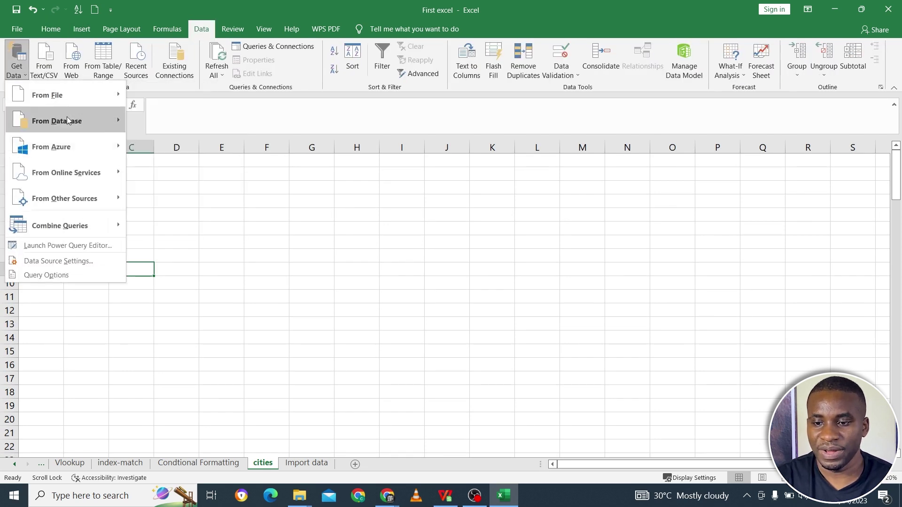
mouse_move(67, 121)
mouse_move(62, 97)
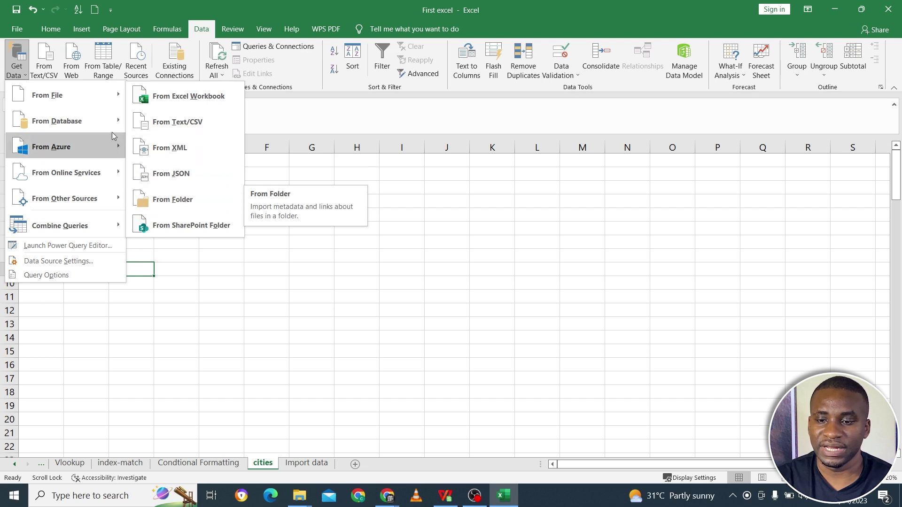
mouse_move(104, 127)
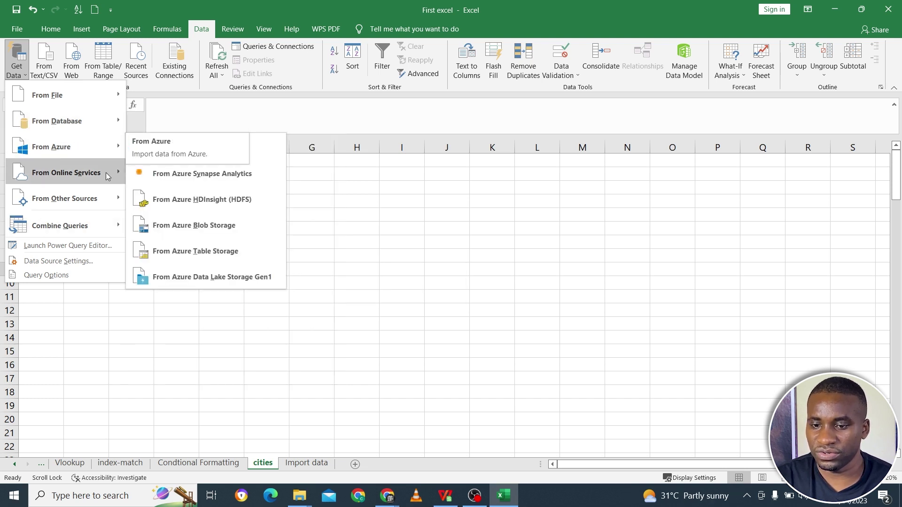
mouse_move(104, 178)
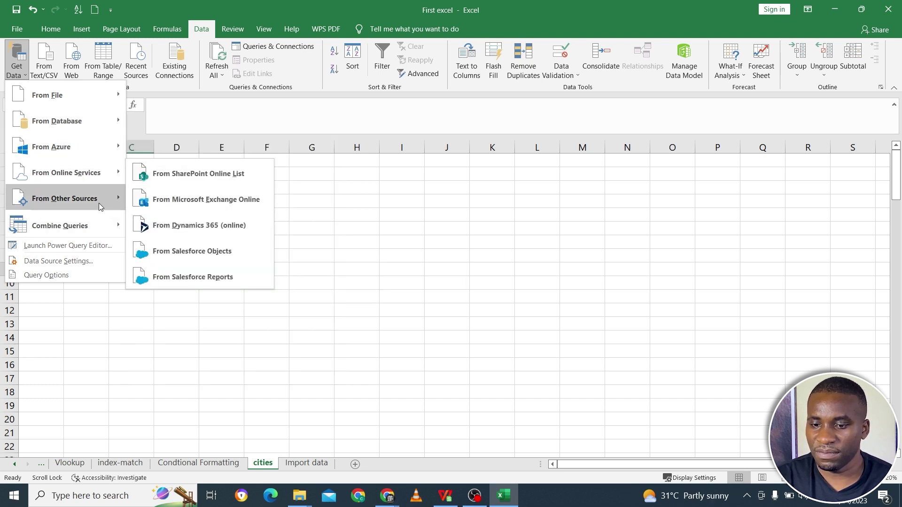
mouse_move(98, 203)
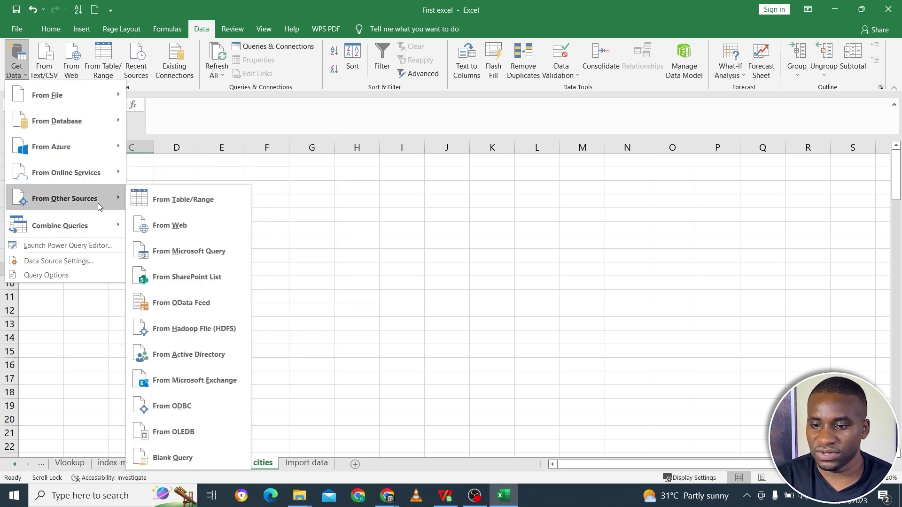
left_click(219, 226)
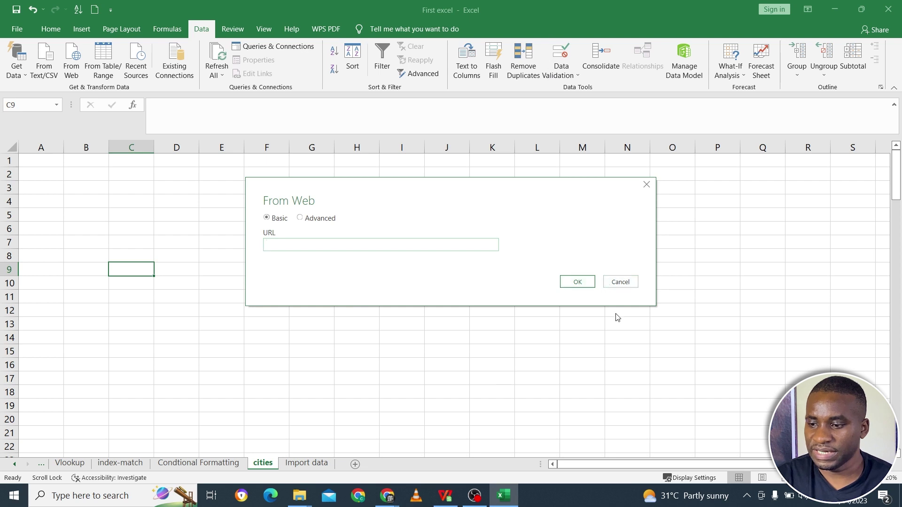
left_click(621, 283)
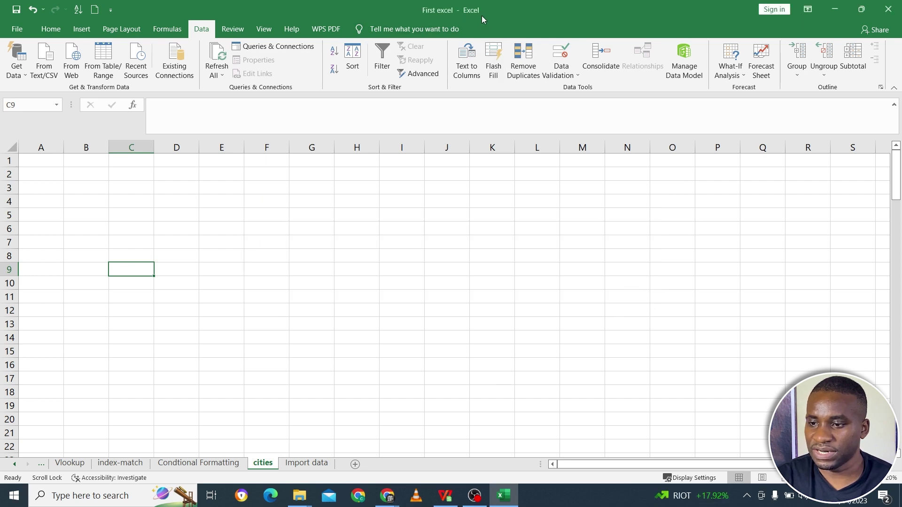
Step: Switch to Chrome and examine the EIA electricity page, its address and the Key Indicators table under Recent Data
left_click_drag(484, 13, 517, 108)
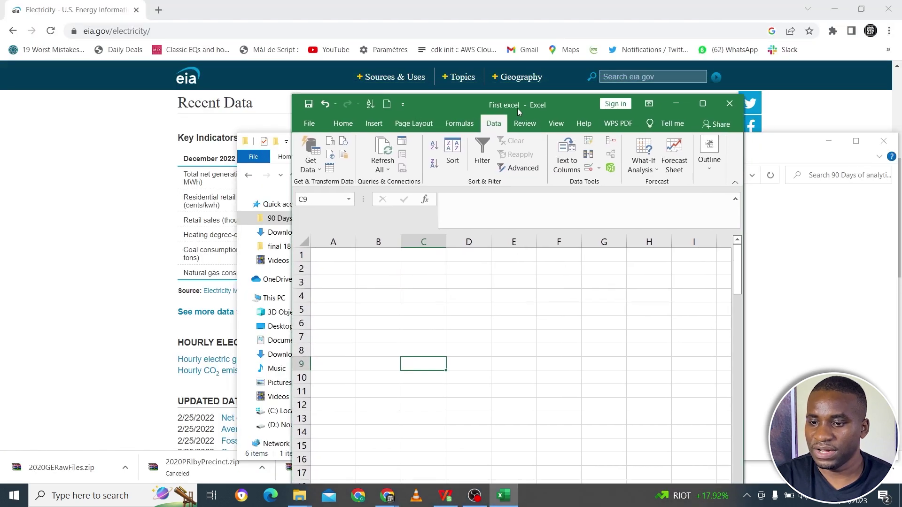
left_click(242, 20)
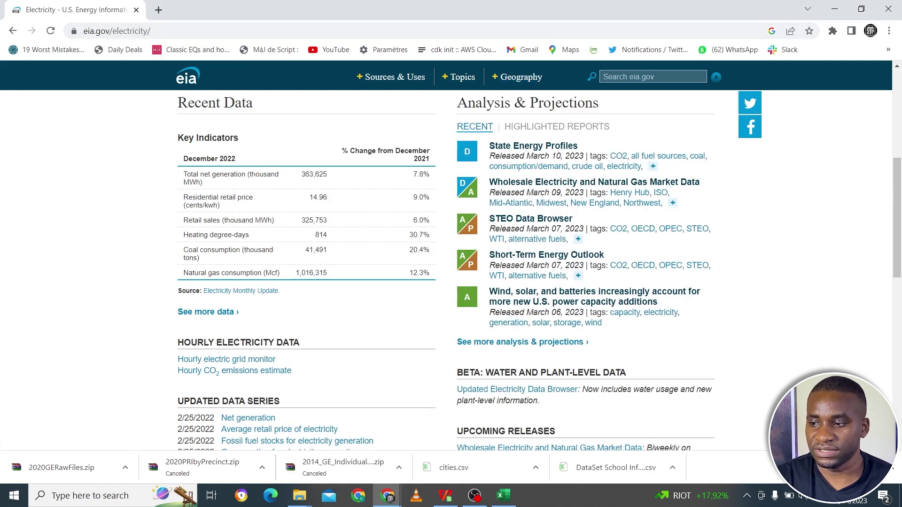
left_click_drag(899, 193, 899, 106)
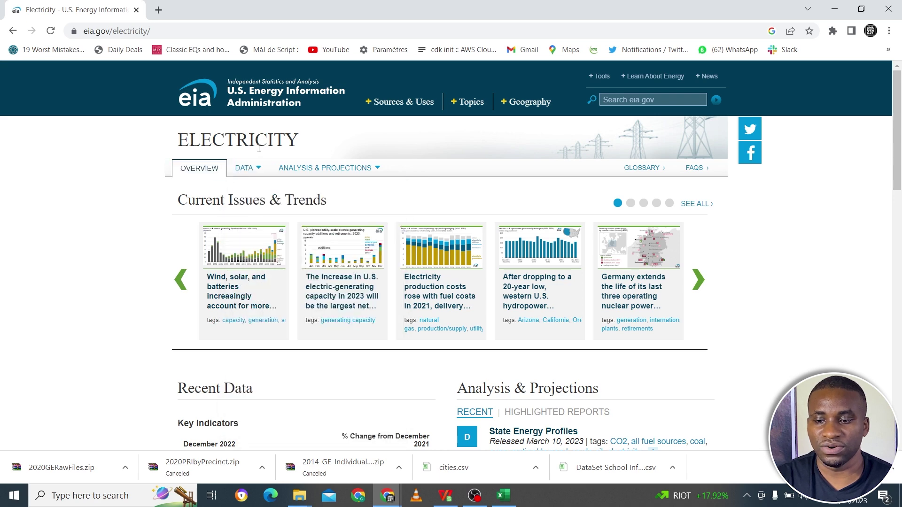
left_click(118, 30)
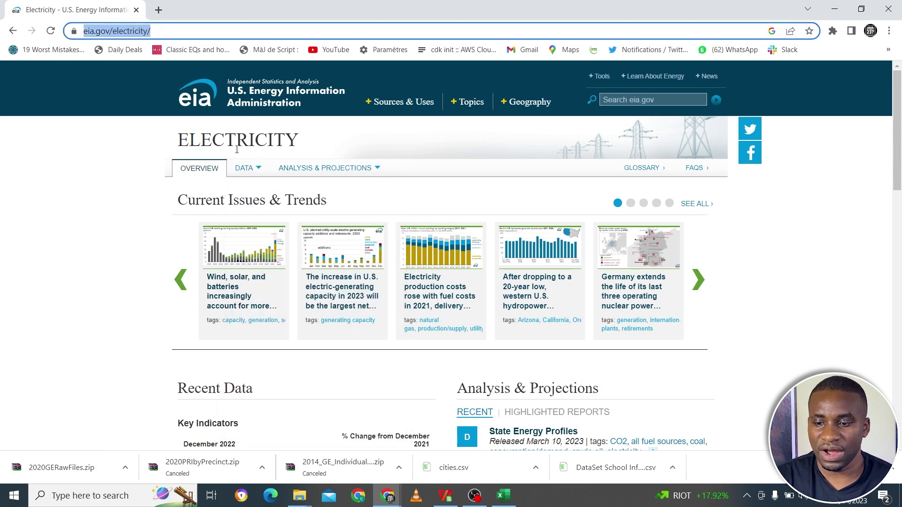
mouse_move(248, 168)
left_click(119, 272)
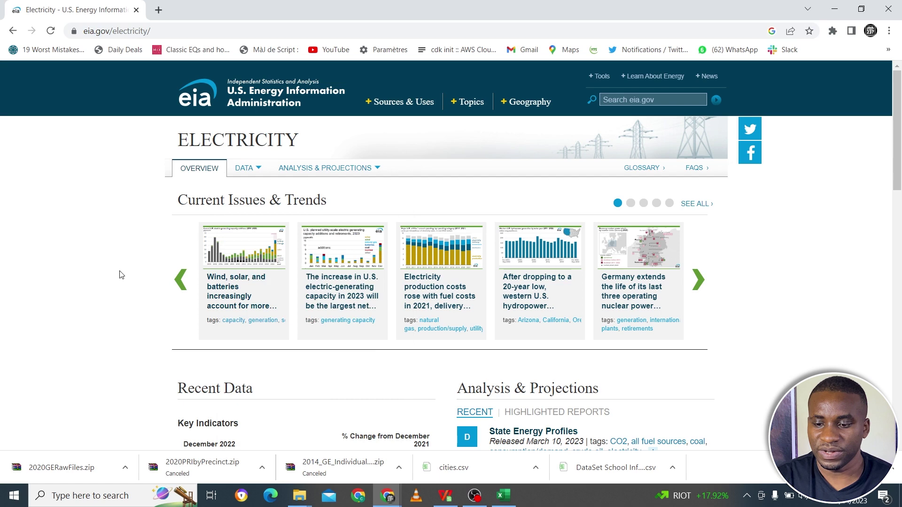
scroll(119, 275, "down", 5)
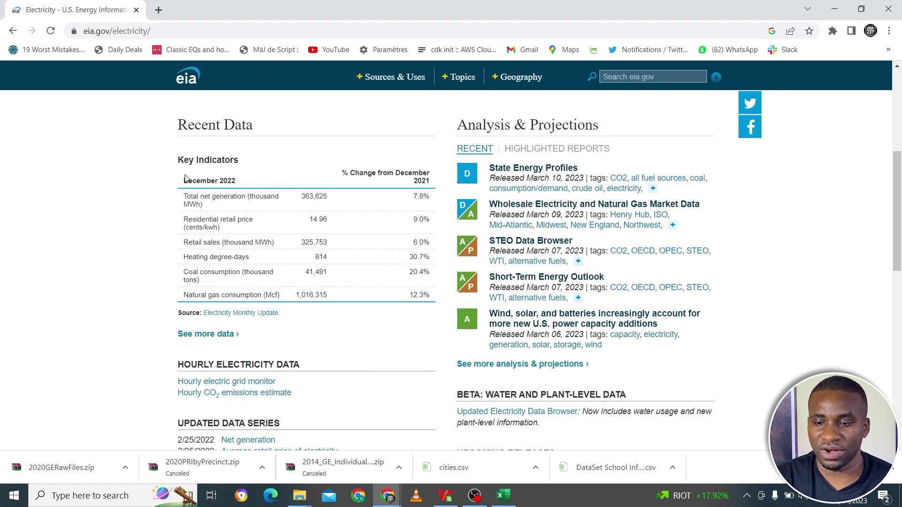
Step: Copy the Key Indicators table from the web page and paste it into the cities sheet in Excel at cell A2
left_click_drag(179, 158, 434, 300)
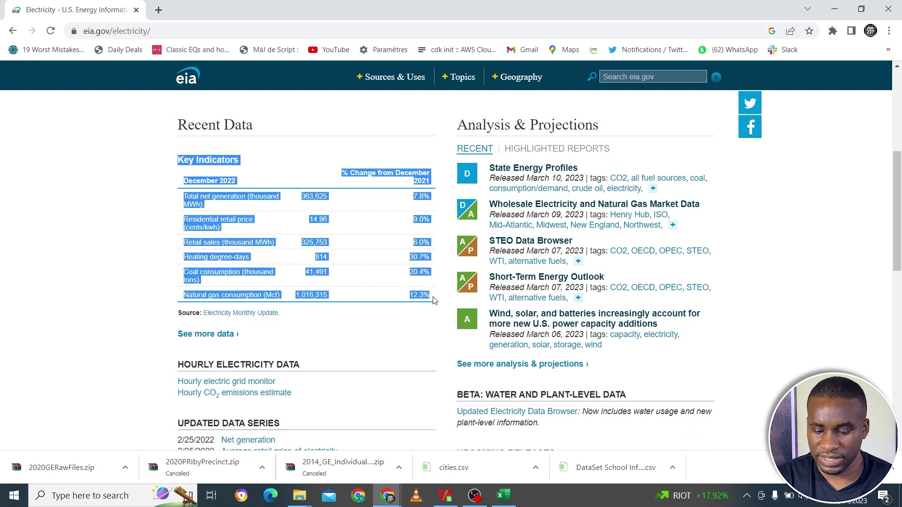
left_click(511, 493)
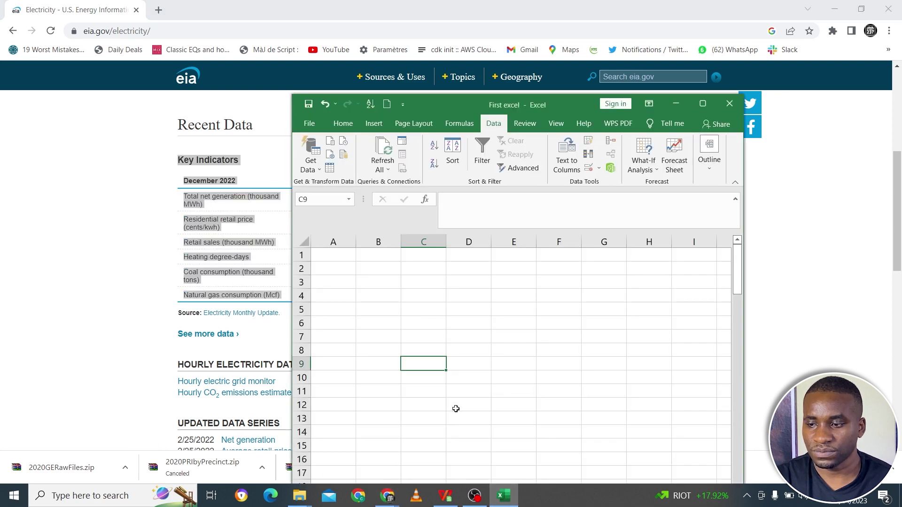
left_click(331, 271)
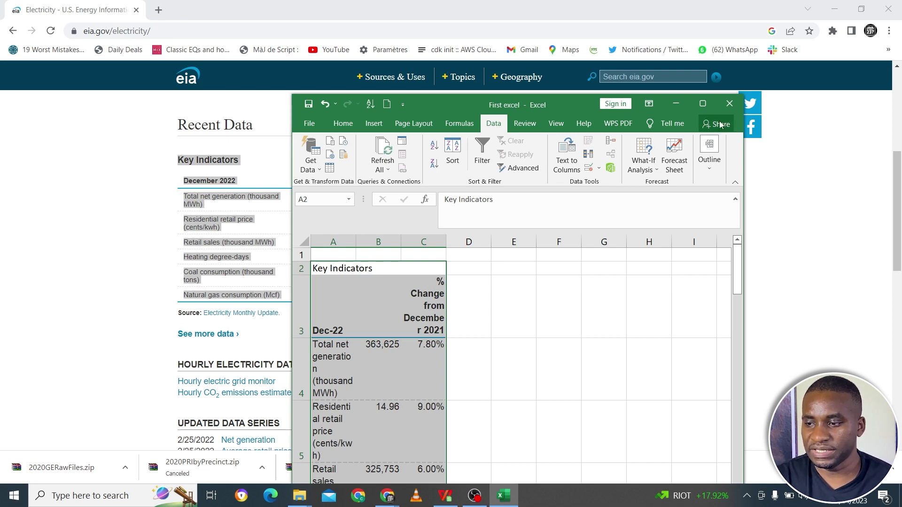
Step: Widen columns A to C to about twice their width and inspect the pasted table's header cells
left_click(423, 255)
key("ctrl+a")
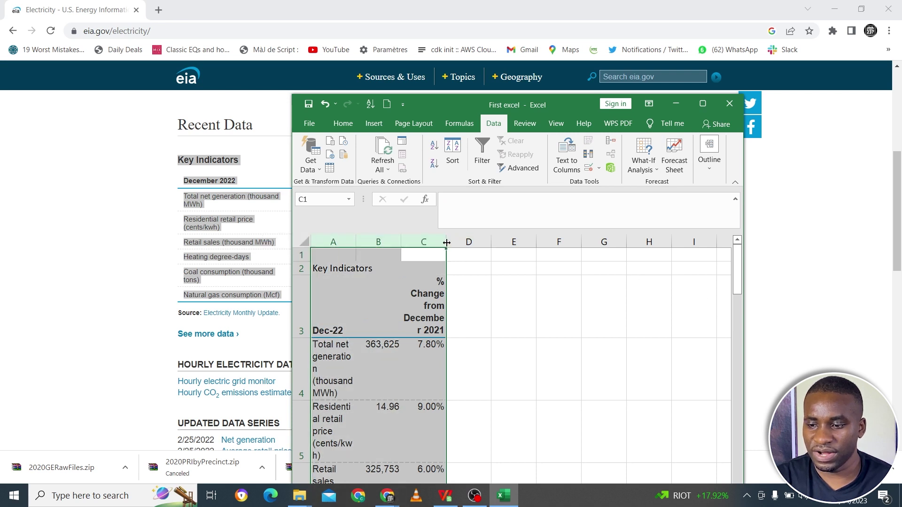
left_click_drag(446, 242, 496, 244)
left_click(505, 279)
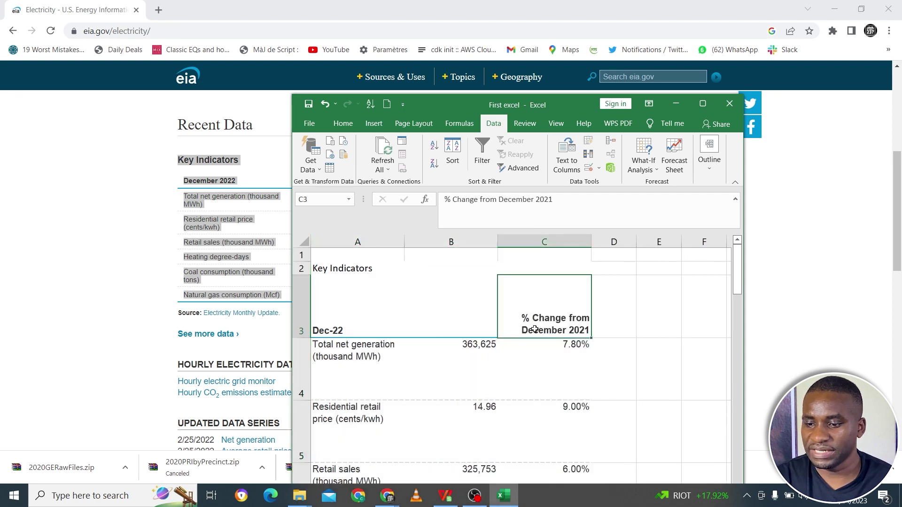
mouse_move(739, 281)
left_mouse_down()
mouse_move(735, 298)
mouse_move(732, 275)
left_mouse_up()
left_click(429, 334)
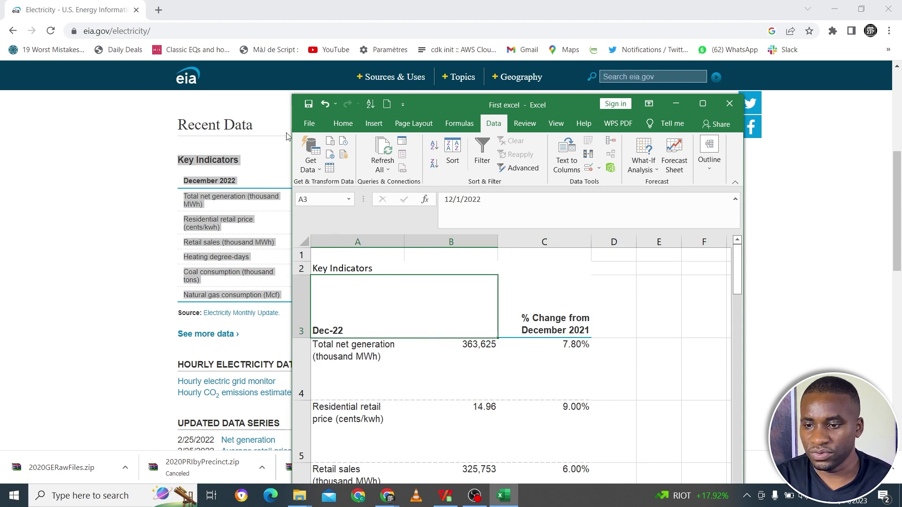
Step: Undo the column widening and the pasting of the Key Indicators table
left_click(324, 104)
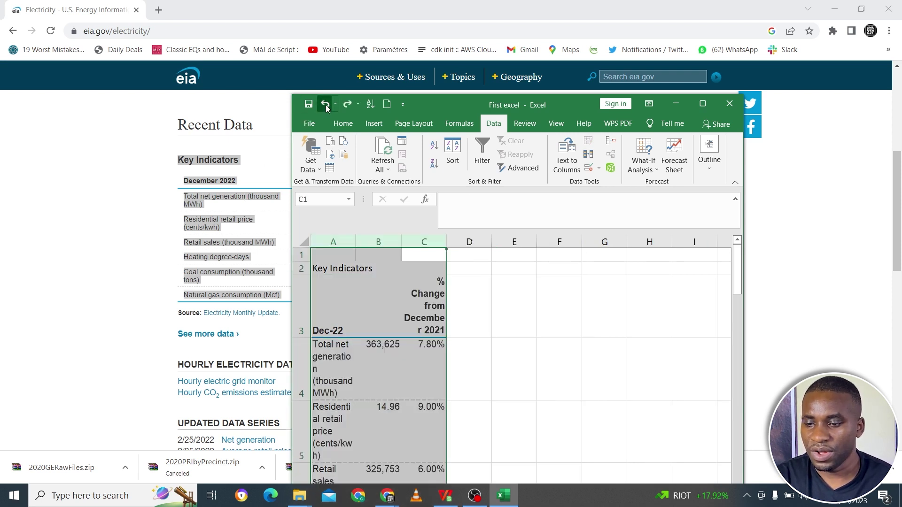
left_click(325, 105)
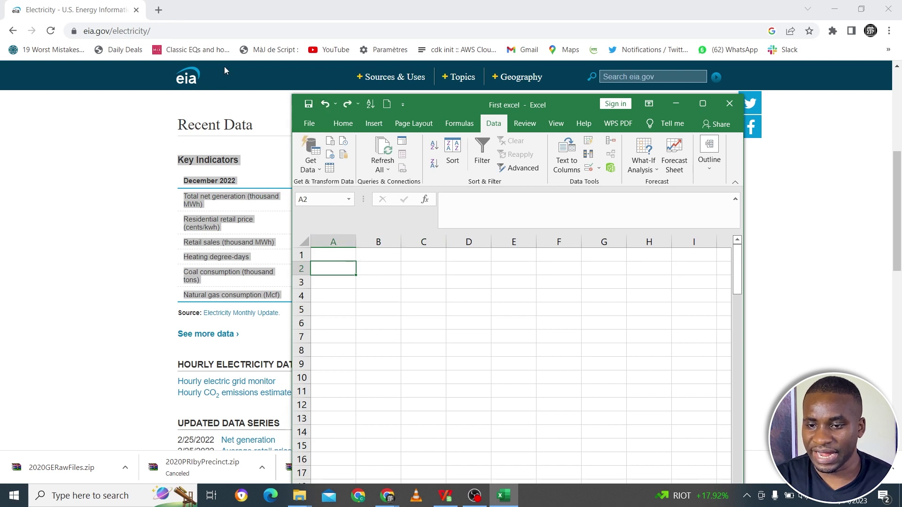
Step: Copy the address of the EIA electricity page, then return to the First excel workbook in Excel and maximize its window
left_click(183, 32)
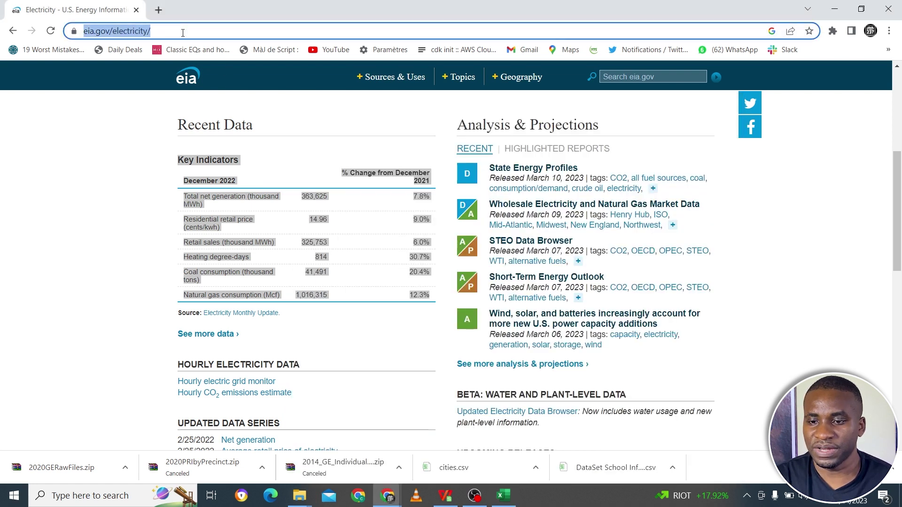
right_click(137, 31)
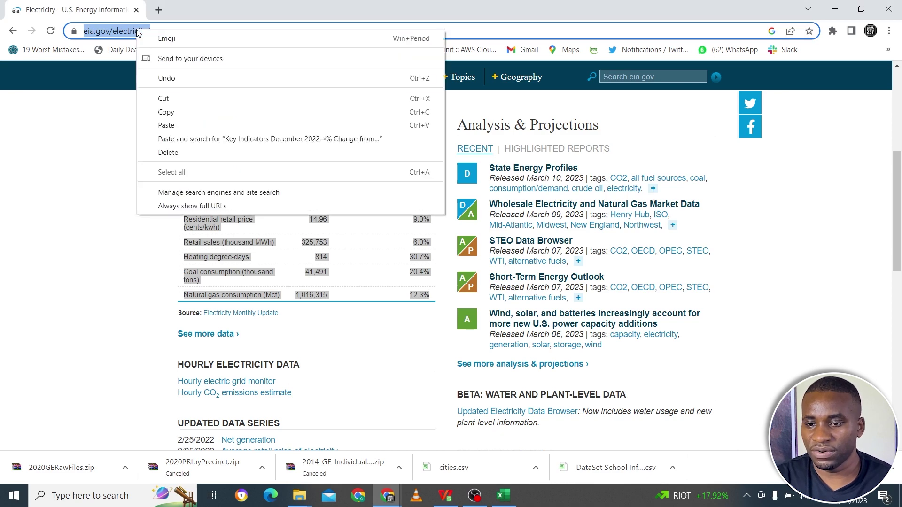
left_click(198, 114)
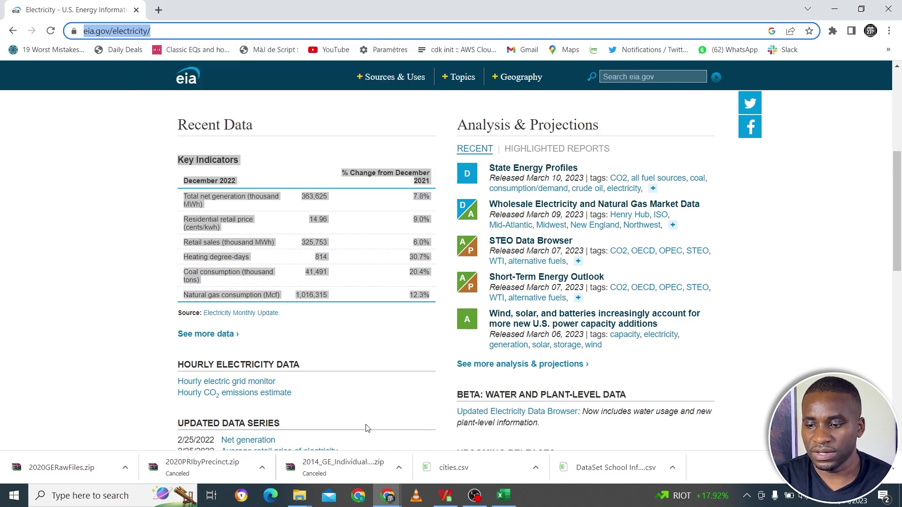
left_click(504, 496)
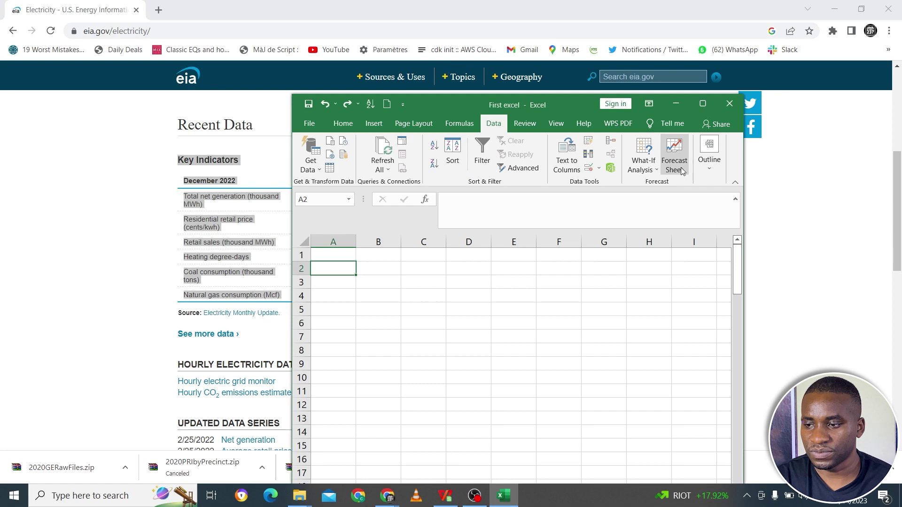
left_click(703, 104)
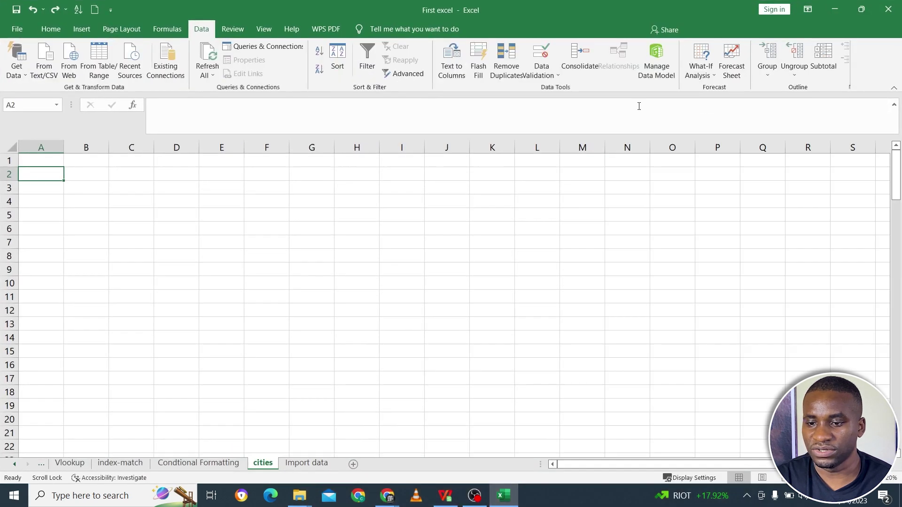
left_click(23, 75)
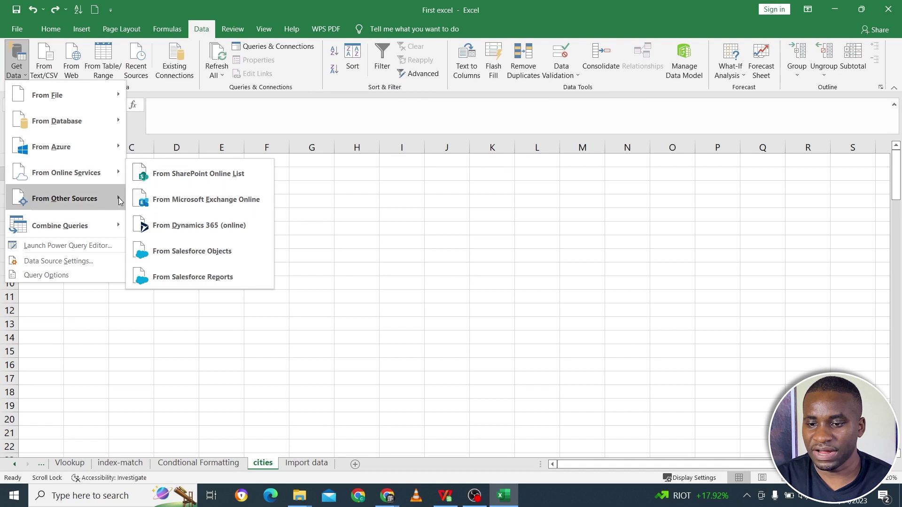
left_click(170, 94)
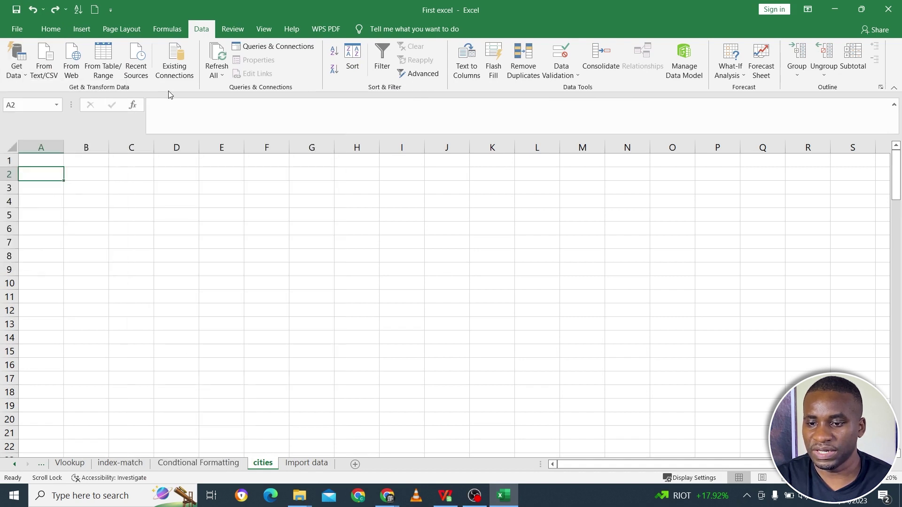
left_click(75, 76)
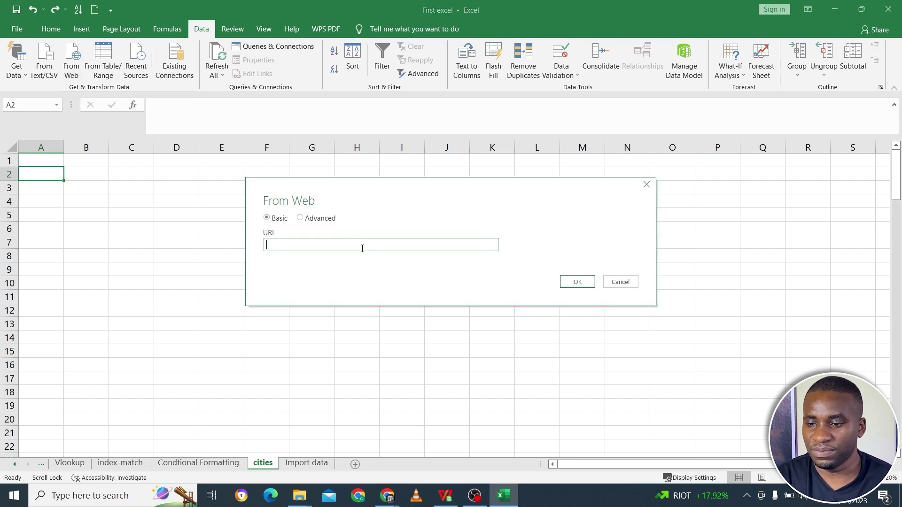
key("ctrl+v")
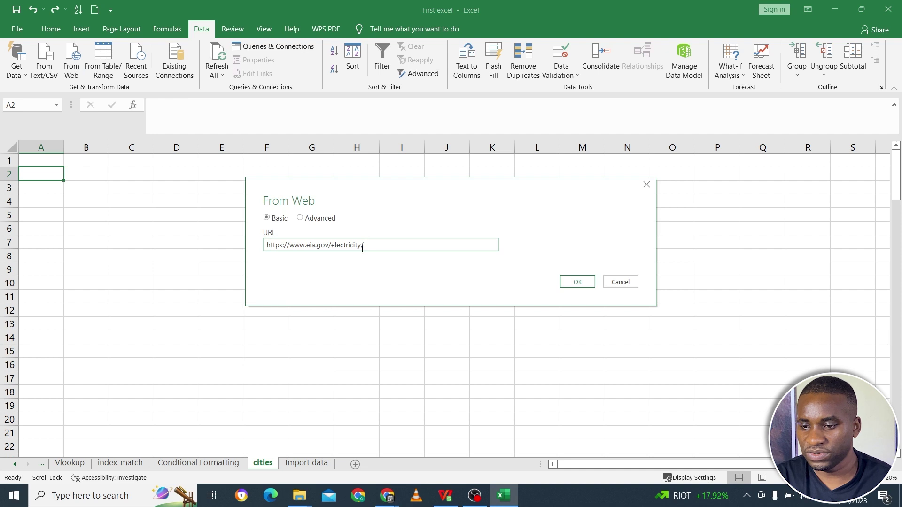
left_click_drag(370, 246, 232, 238)
left_click(381, 245)
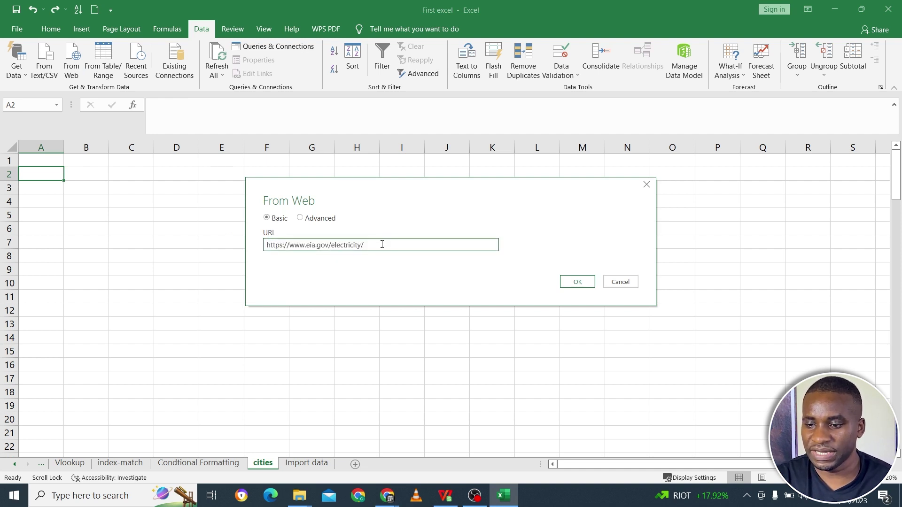
left_click(578, 282)
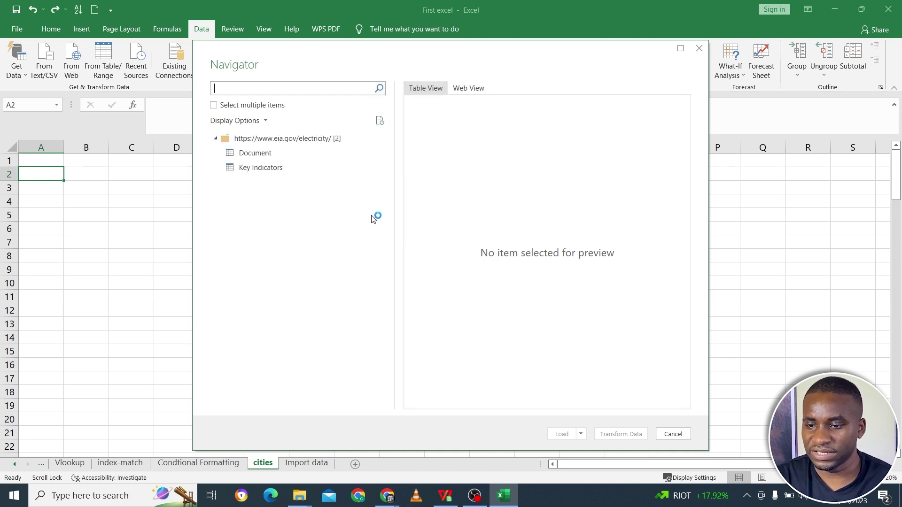
Step: Preview the Document and Key Indicators items found on the web page and load Key Indicators into the workbook
left_click(271, 154)
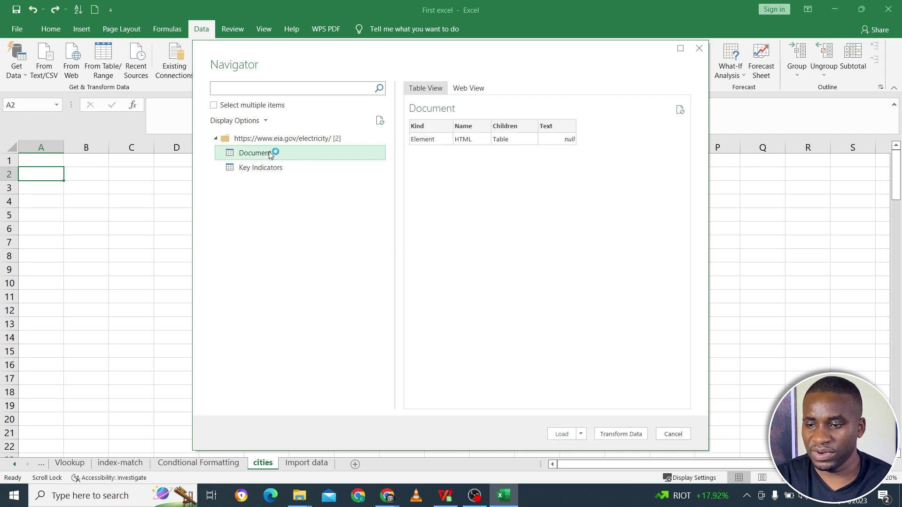
left_click(271, 170)
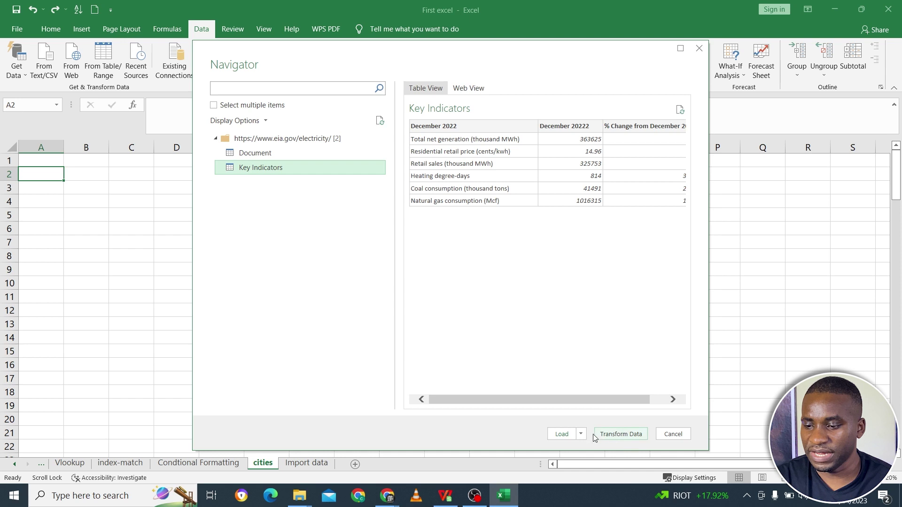
left_click(562, 434)
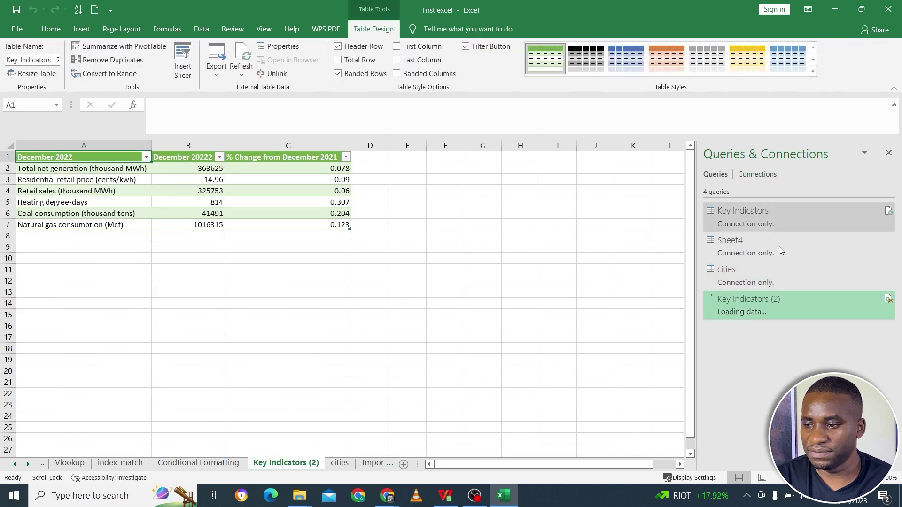
Step: Select the imported Key Indicators rows, A2 to C7, and filter the first column to only Coal consumption (thousand tons)
left_click(101, 168)
left_click_drag(101, 169, 261, 224)
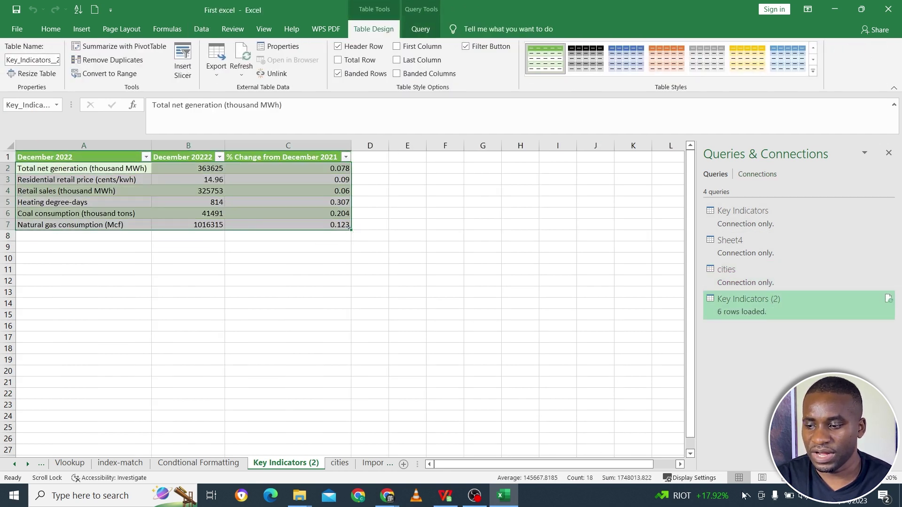
scroll(651, 353, "up", 4)
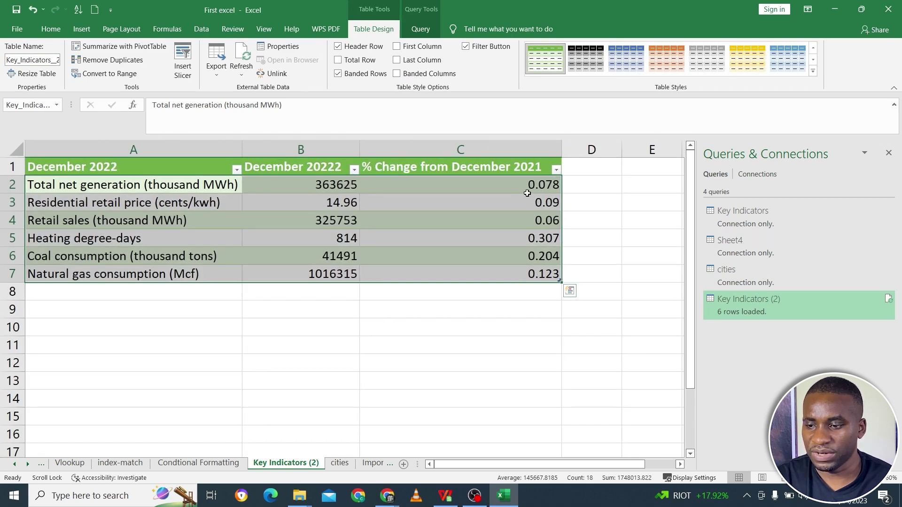
left_click(237, 169)
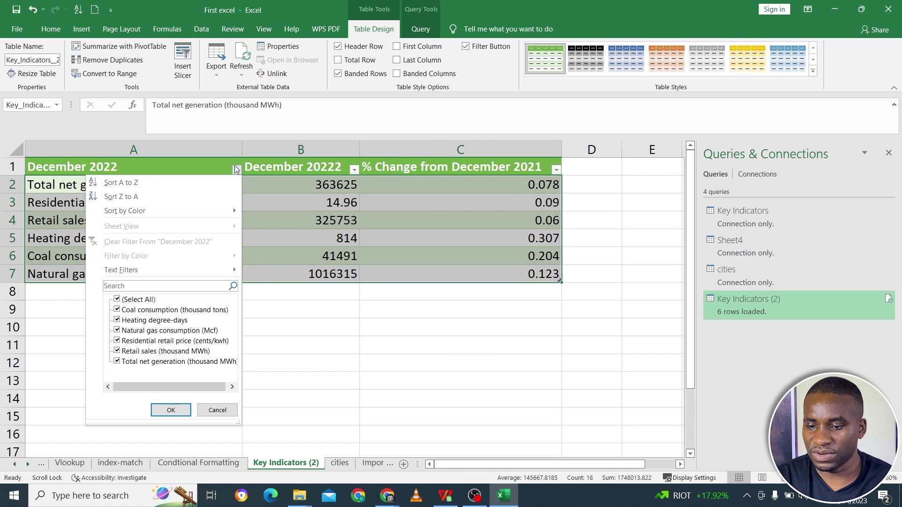
left_click(144, 301)
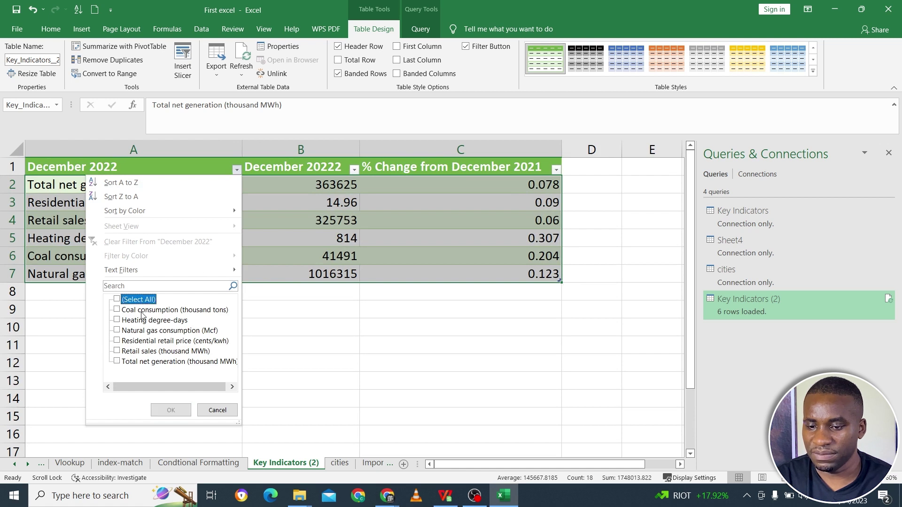
left_click(142, 310)
left_click(172, 410)
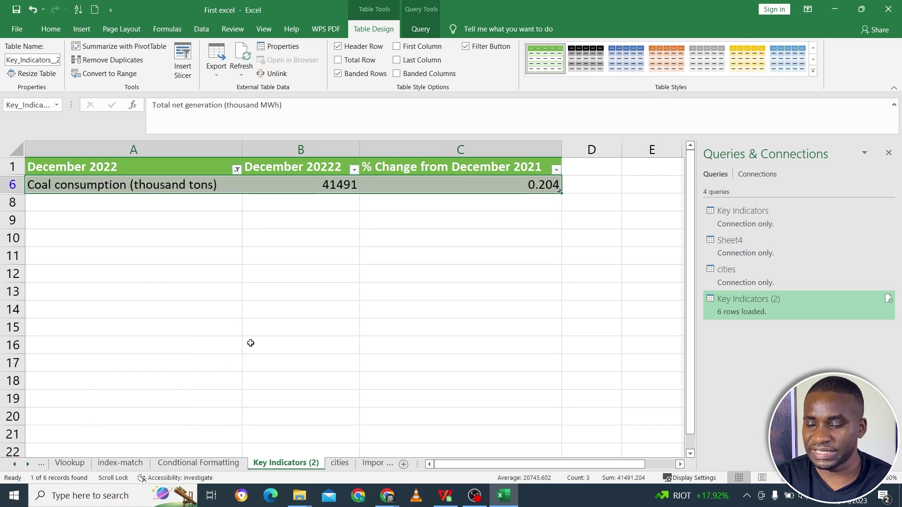